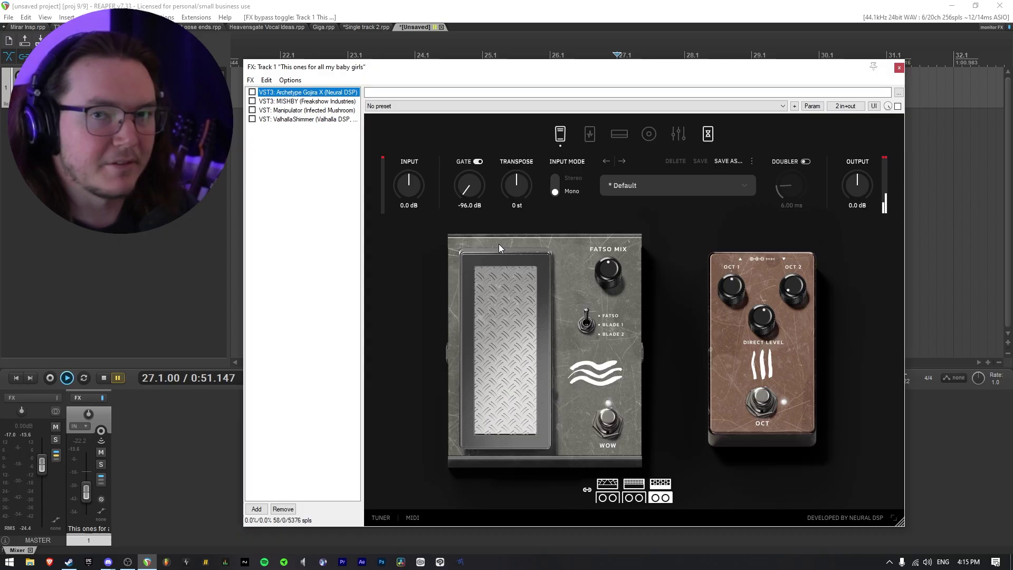
Step: Close the FX chain and time-stretch the audio clip on track 1 to a 0.060 playback rate, ending at about bar 81
left_click(899, 67)
scroll(719, 108, "down", 3)
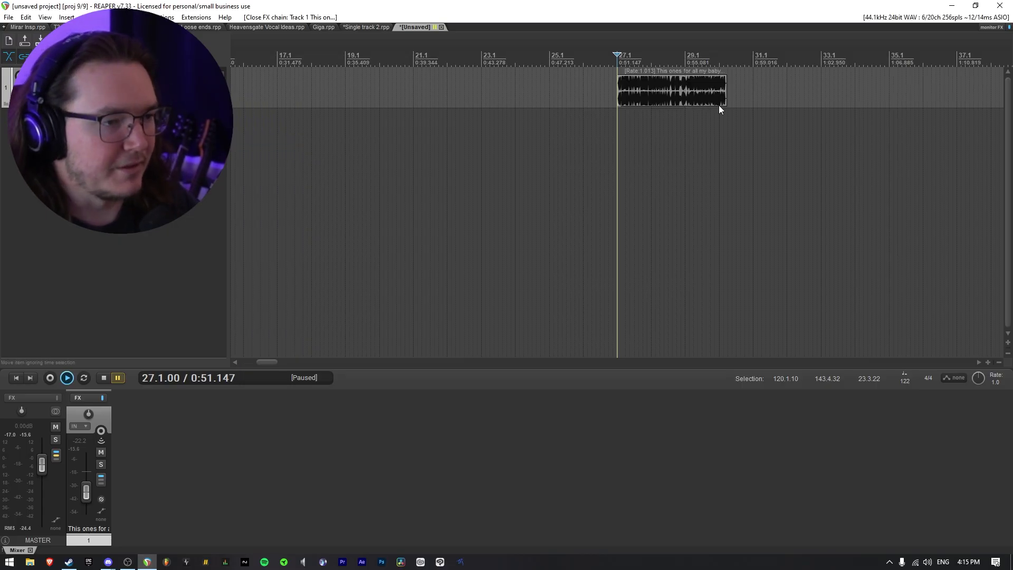
left_click_drag(727, 99, 998, 103)
scroll(735, 131, "down", 6)
left_click_drag(837, 90, 927, 93)
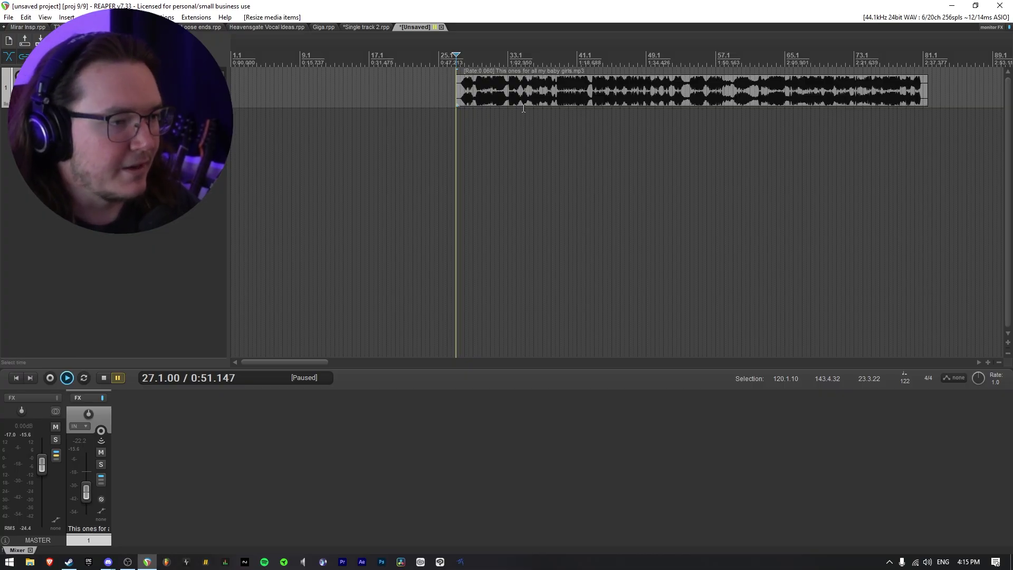
scroll(552, 94, "up", 6)
scroll(624, 97, "up", 2)
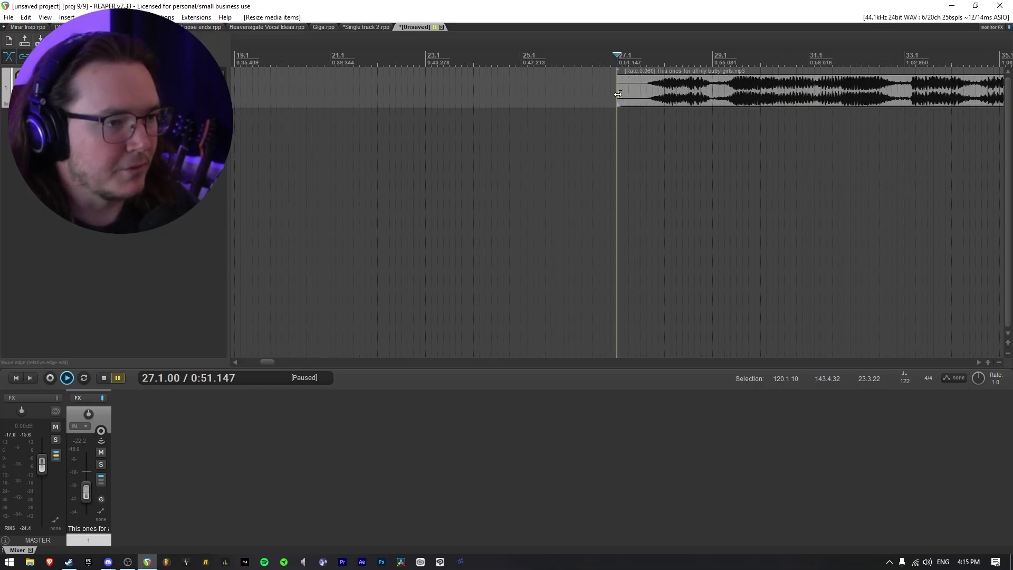
mouse_move(617, 94)
left_mouse_down()
mouse_move(554, 94)
mouse_move(617, 94)
left_mouse_up()
scroll(646, 103, "down", 2)
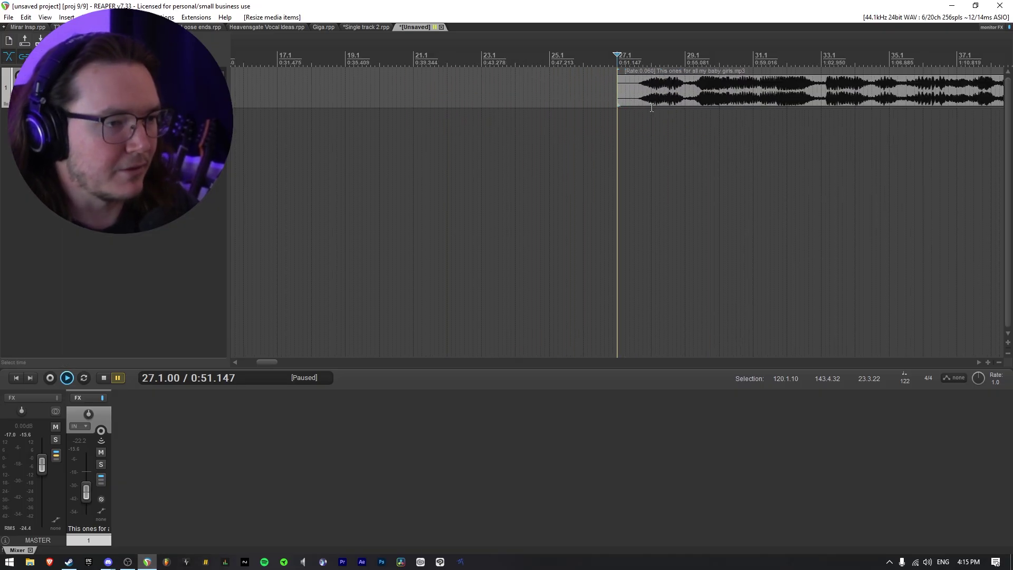
scroll(651, 108, "down", 5)
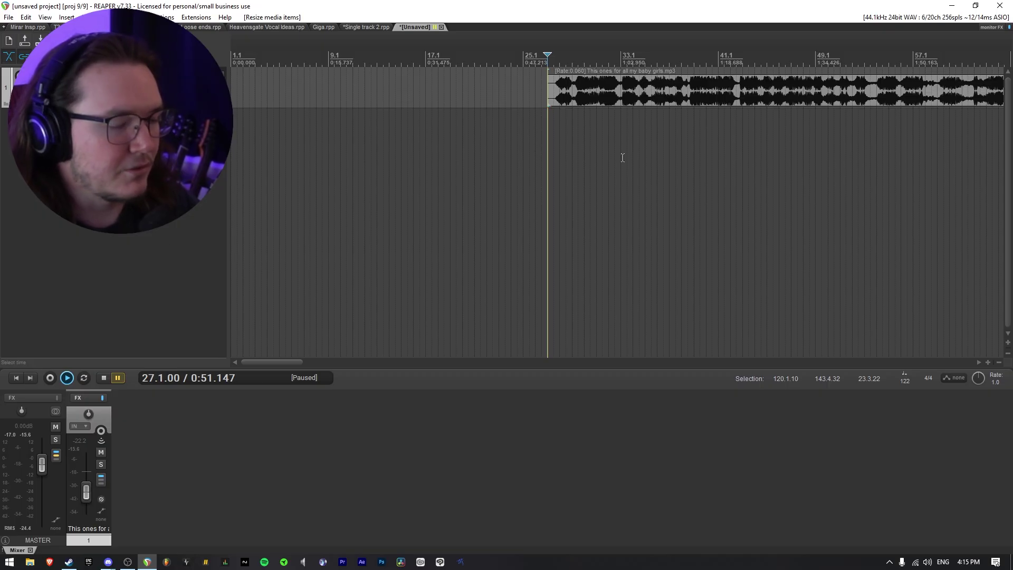
Step: Play back the beginning of the stretched clip without effects, then stop playback
key("space")
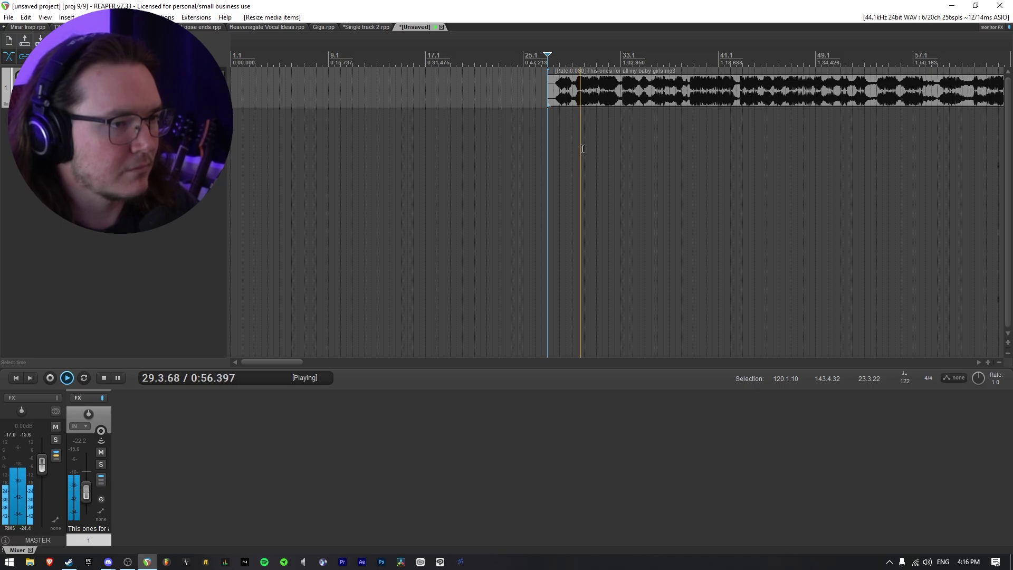
scroll(594, 151, "down", 2)
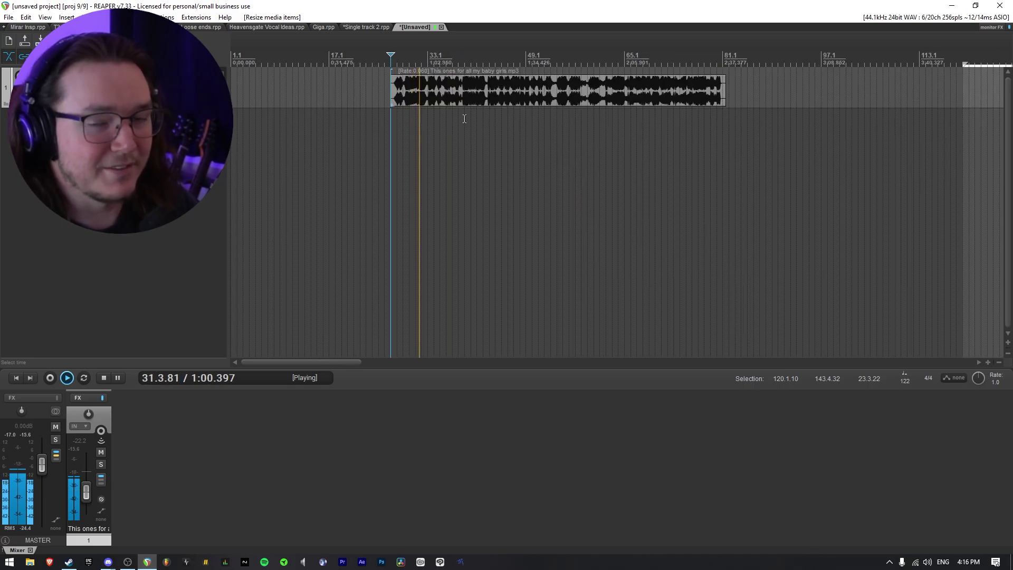
key("space")
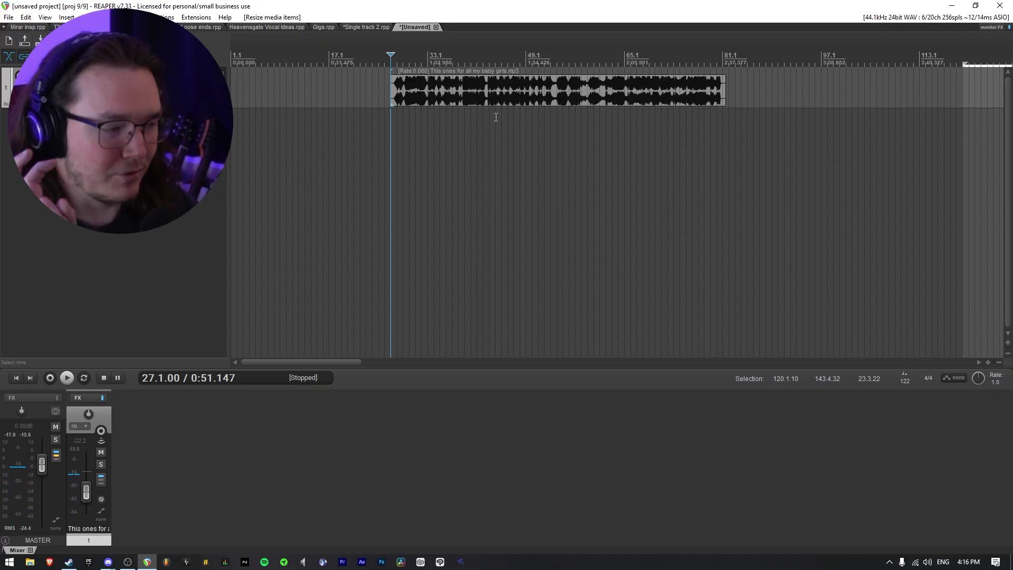
Step: Enable Archetype Gojira X in track 1's FX chain and audition the clip with its WOW and OCT pedals shown
key("f")
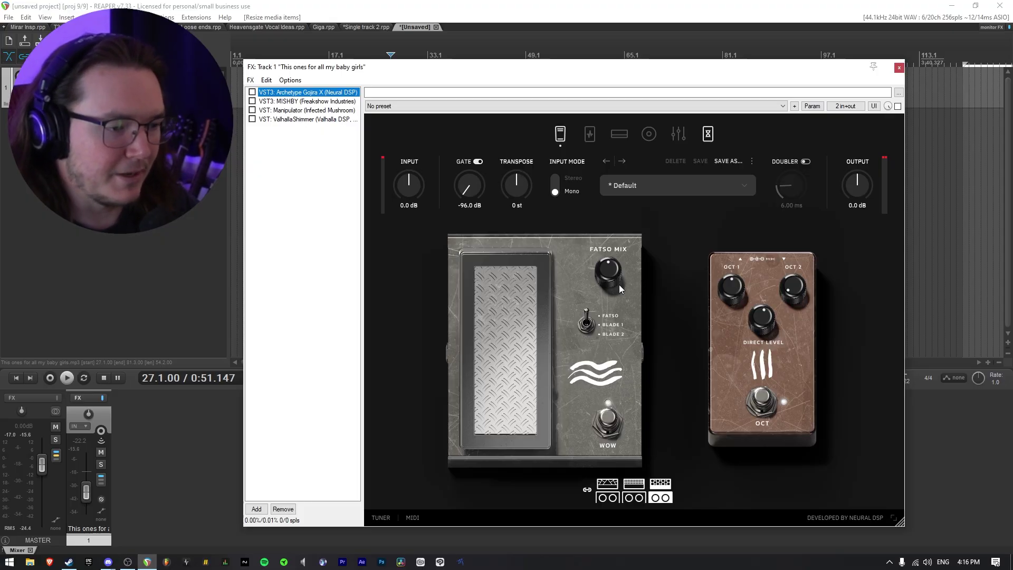
key("ctrl+b")
left_click(560, 141)
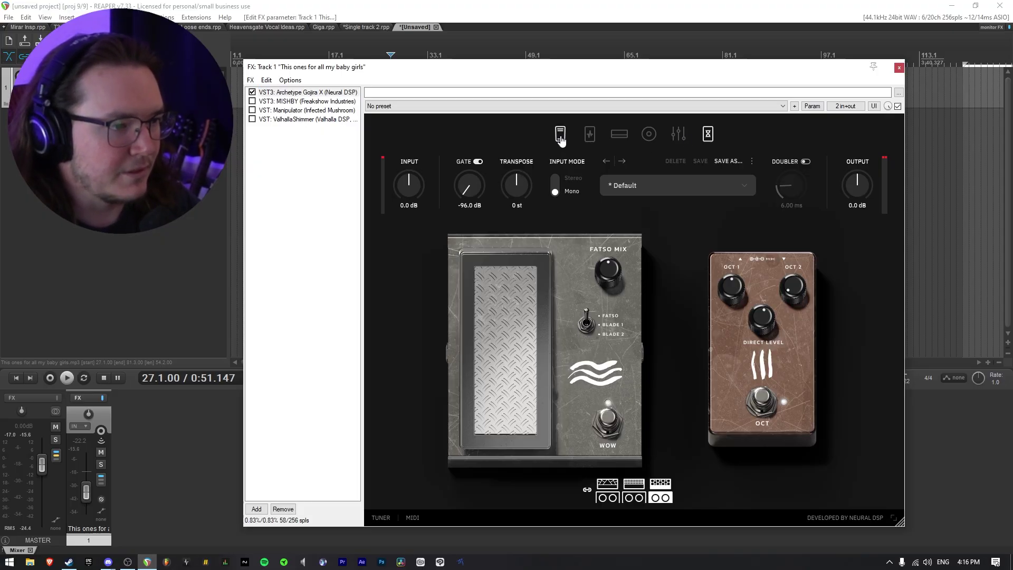
key("ctrl+space")
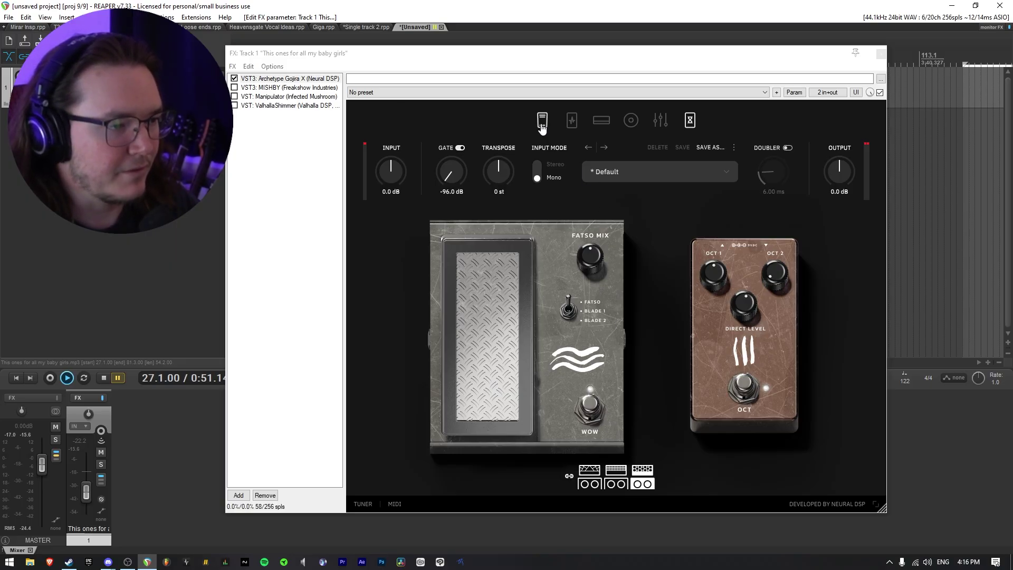
key("ctrl+space")
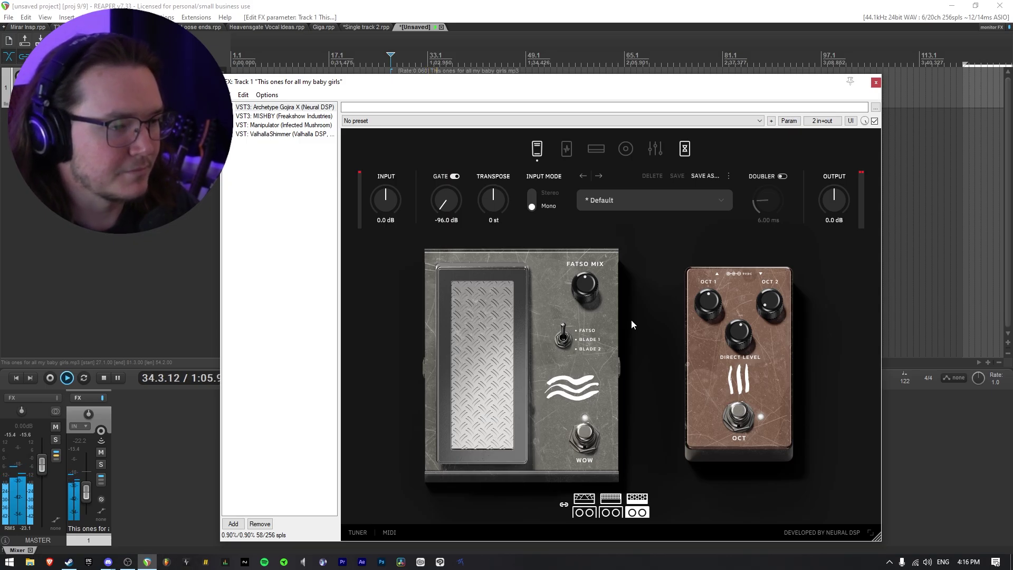
key("space")
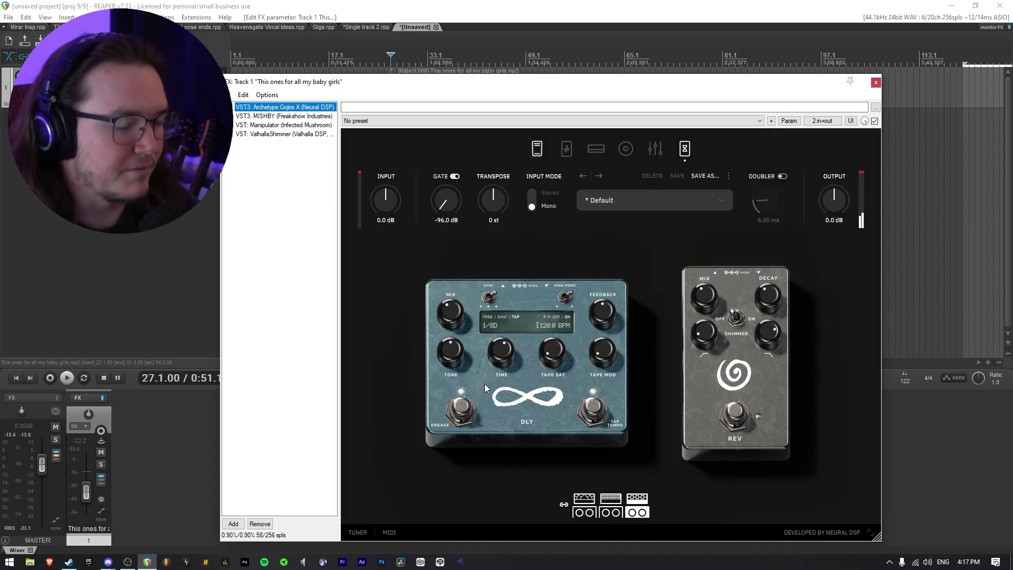
Step: Show the delay and reverb pedals of Archetype Gojira X and audition the clip through them
left_click(685, 149)
key("space")
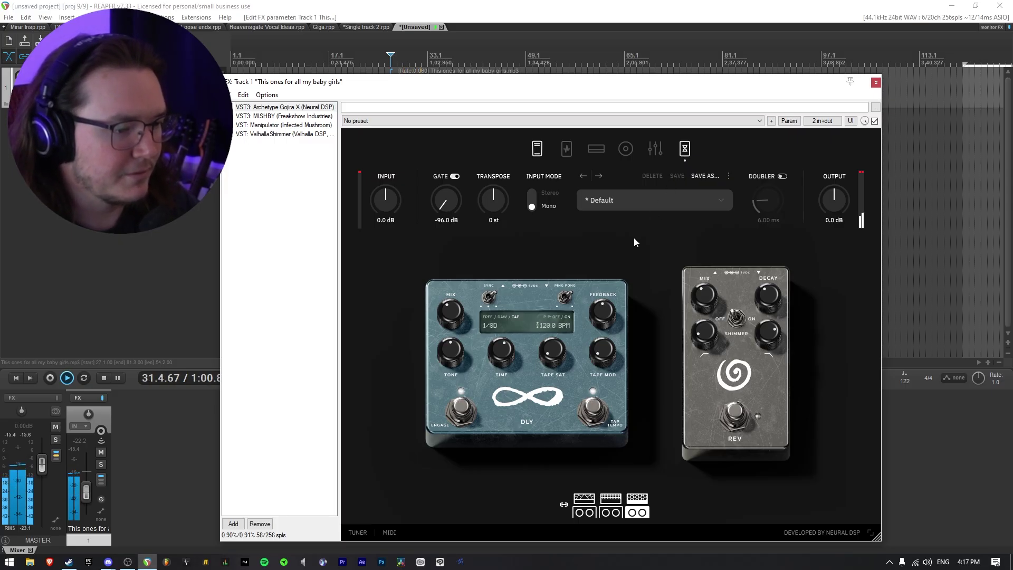
key("space")
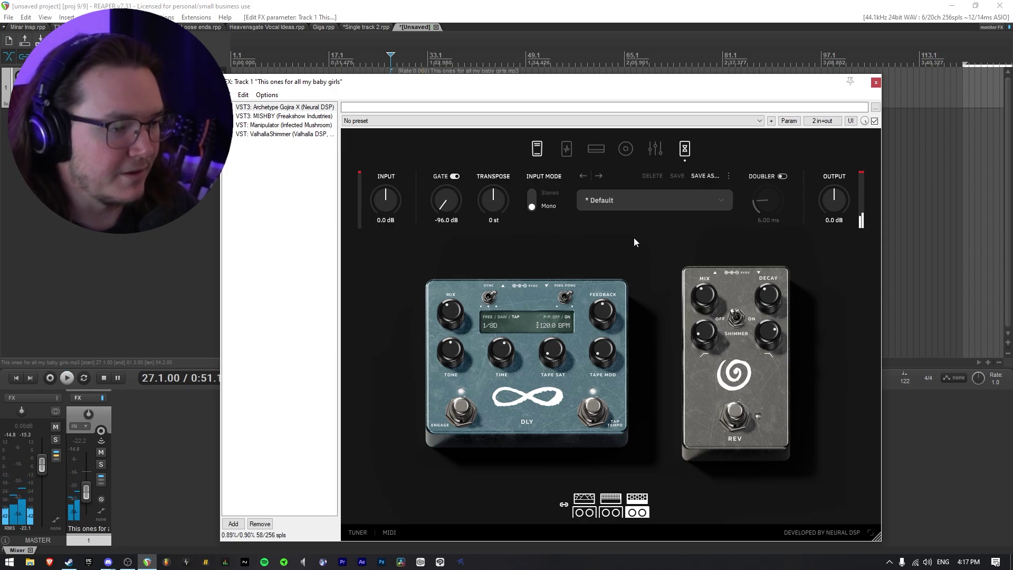
Step: Enable ValhallaShimmer with the ConcertHall preset and audition the stretched clip through the reverb
left_click(262, 134)
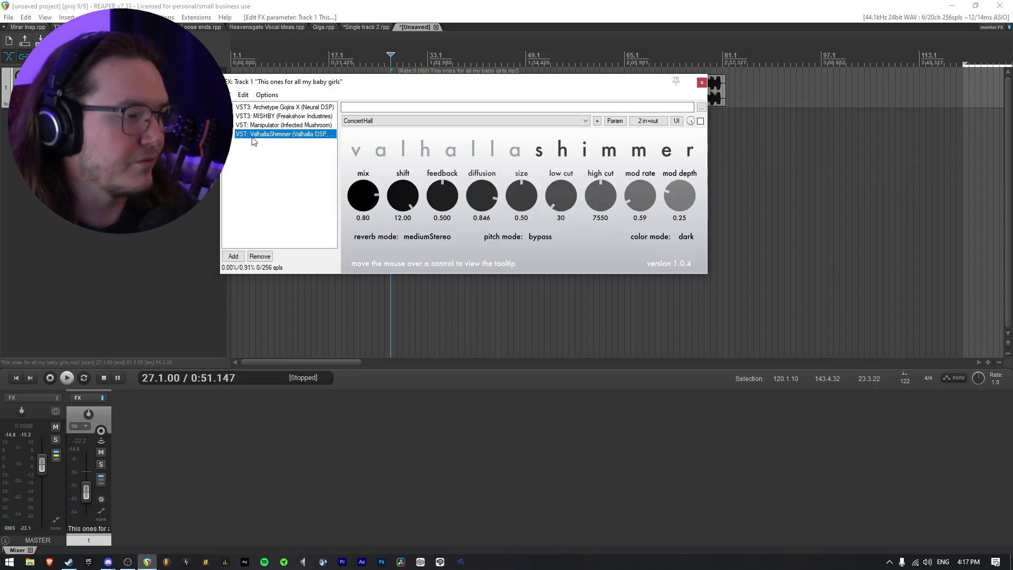
left_click(366, 121)
left_click(366, 121)
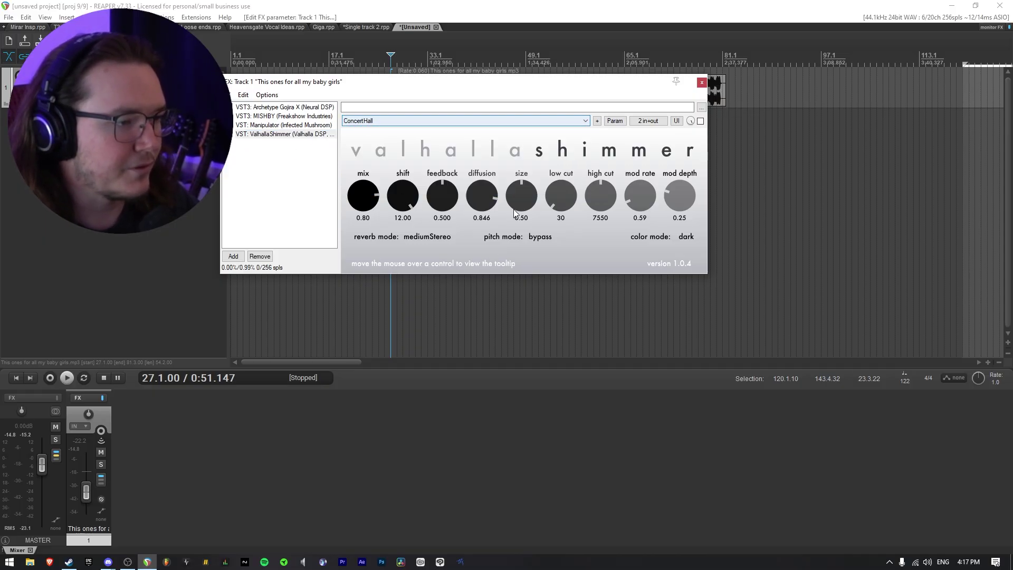
left_click(230, 136)
left_click_drag(478, 88, 538, 228)
key("space")
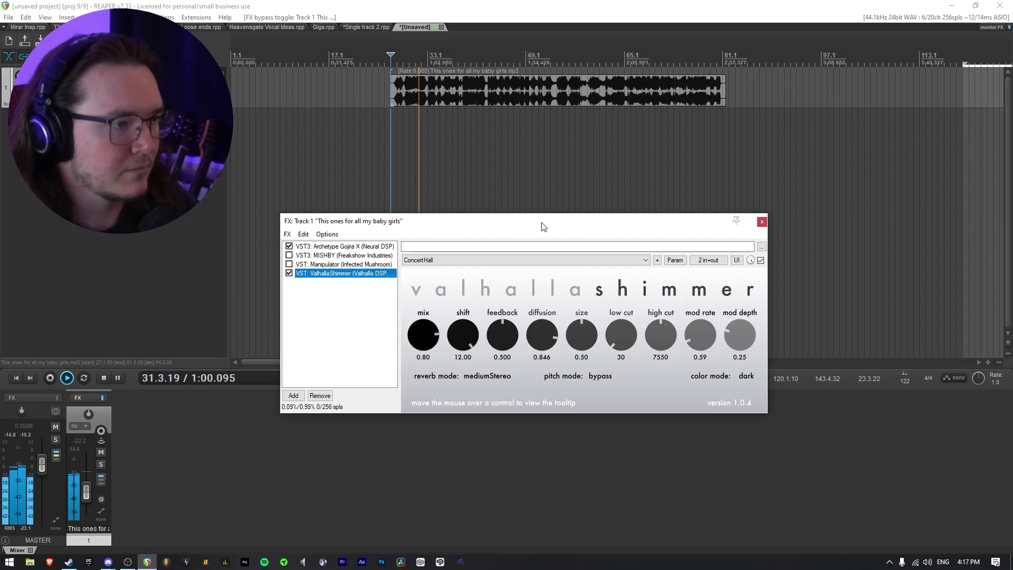
left_click_drag(544, 227, 545, 167)
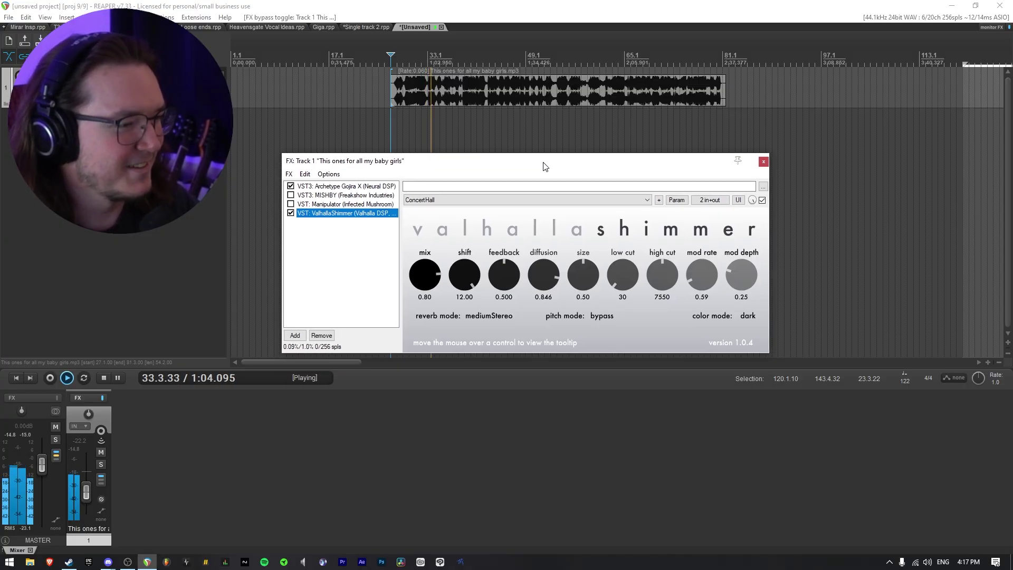
key("space")
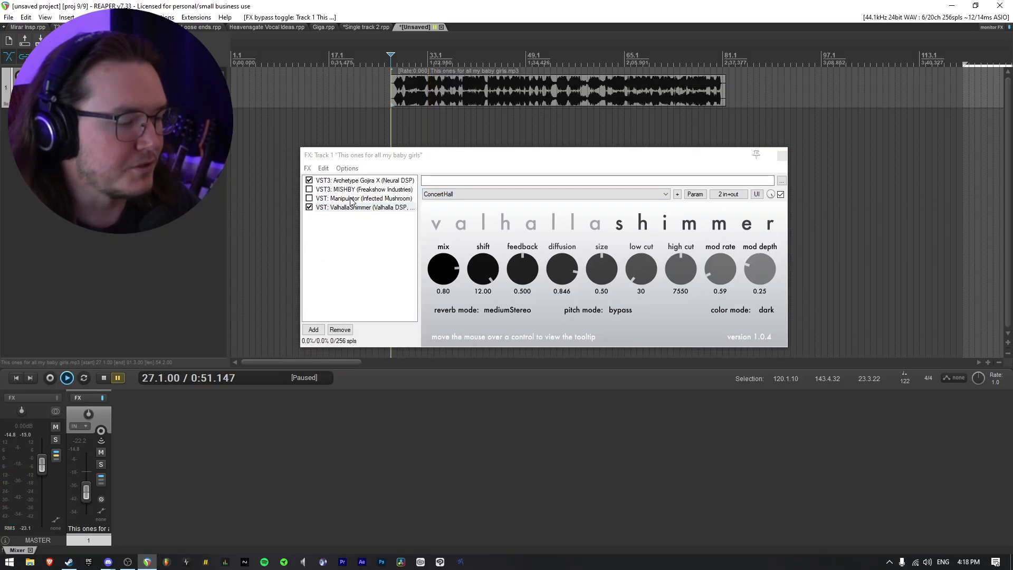
Step: Open Manipulator in the FX chain, load its Subtle preset John and enable the plugin
left_click(351, 199)
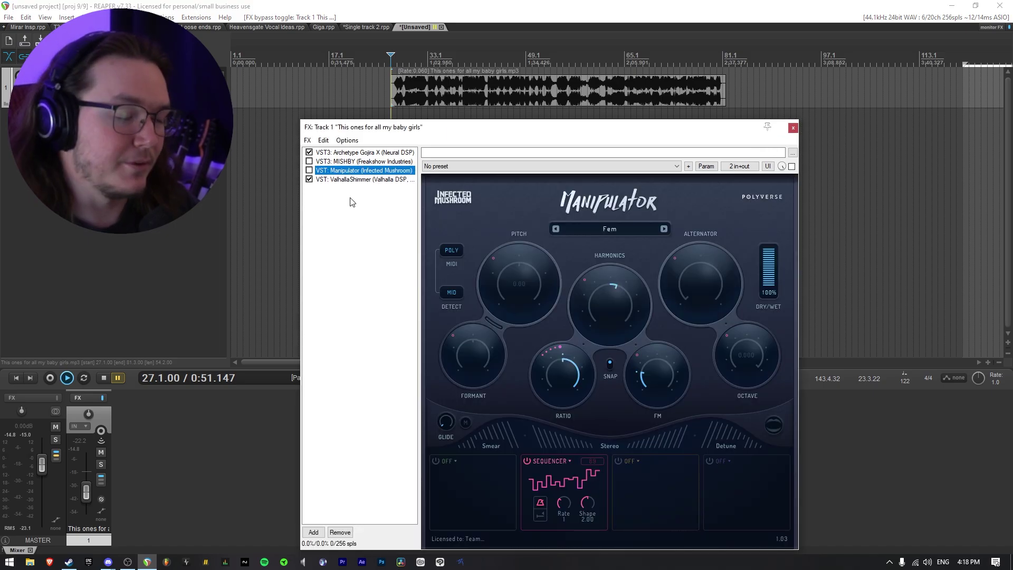
left_click_drag(541, 127, 534, 88)
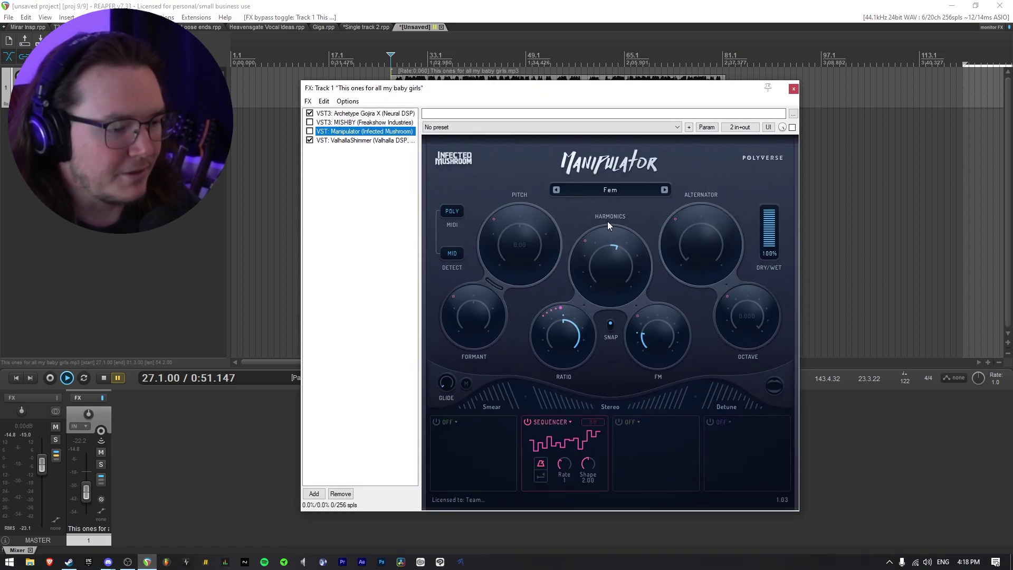
left_click(607, 192)
mouse_move(640, 231)
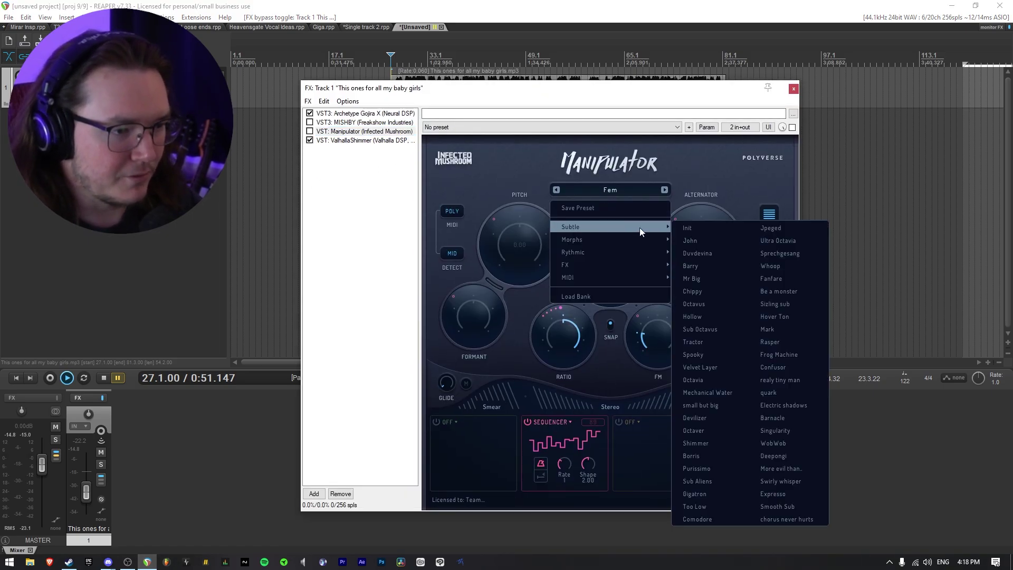
left_click(691, 241)
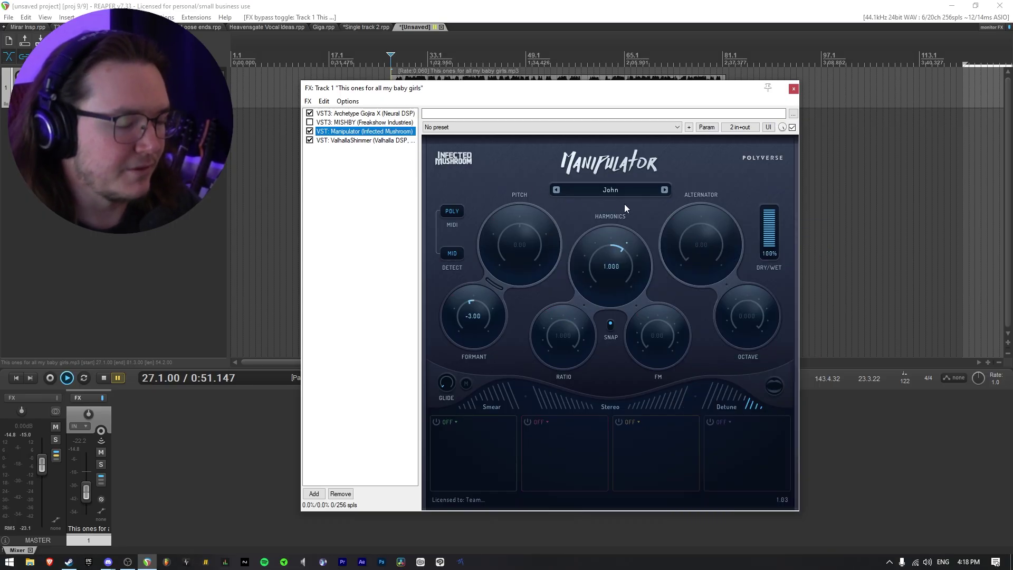
Step: Audition successive Manipulator presets during playback, from John through Duvdevina, Chippy, Hollow, Sub Octavus and Tractor, and settle on Spooky
key("space")
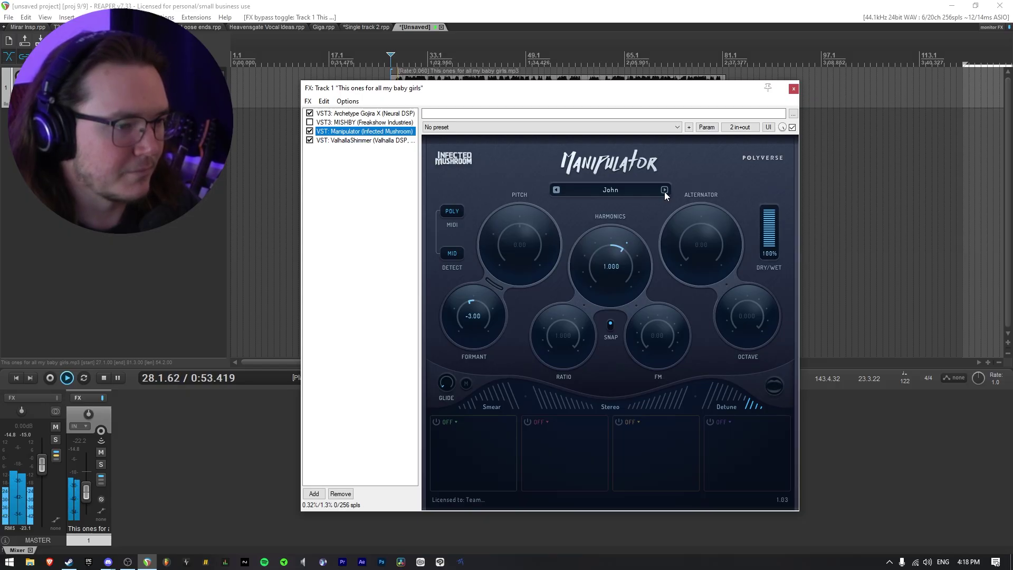
left_click(664, 190)
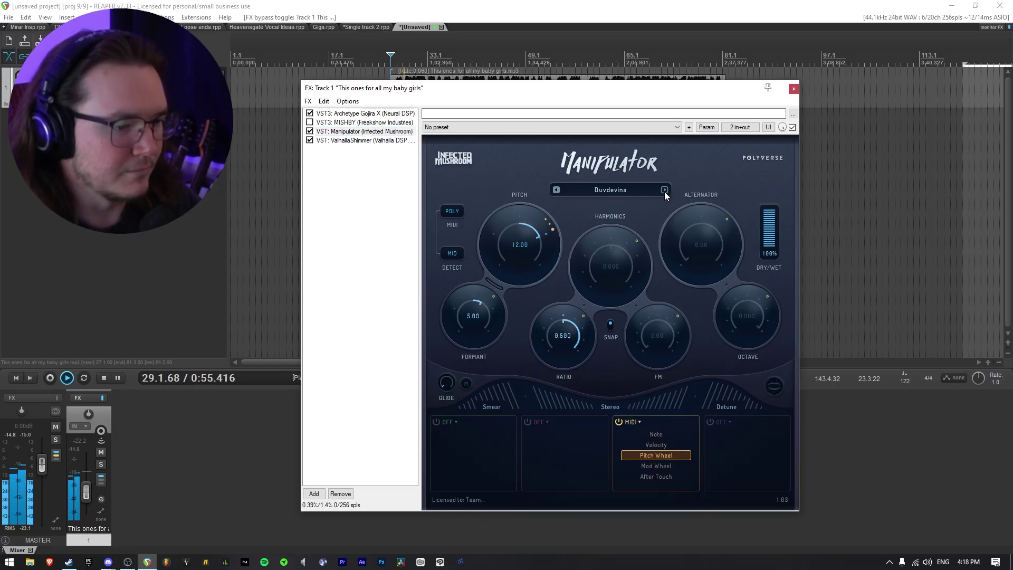
left_click(664, 190)
left_click(664, 190)
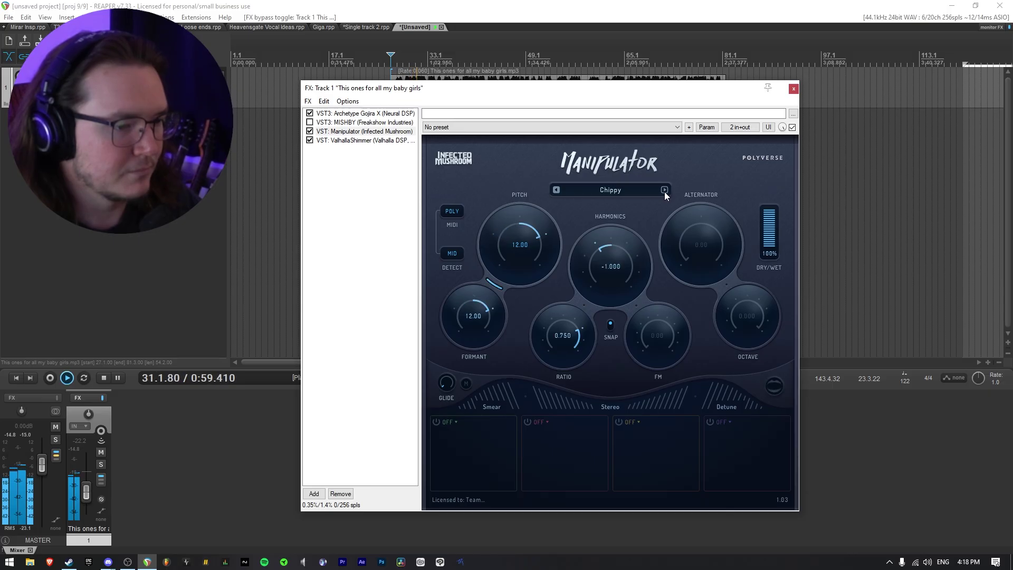
left_click(664, 190)
left_click(664, 190)
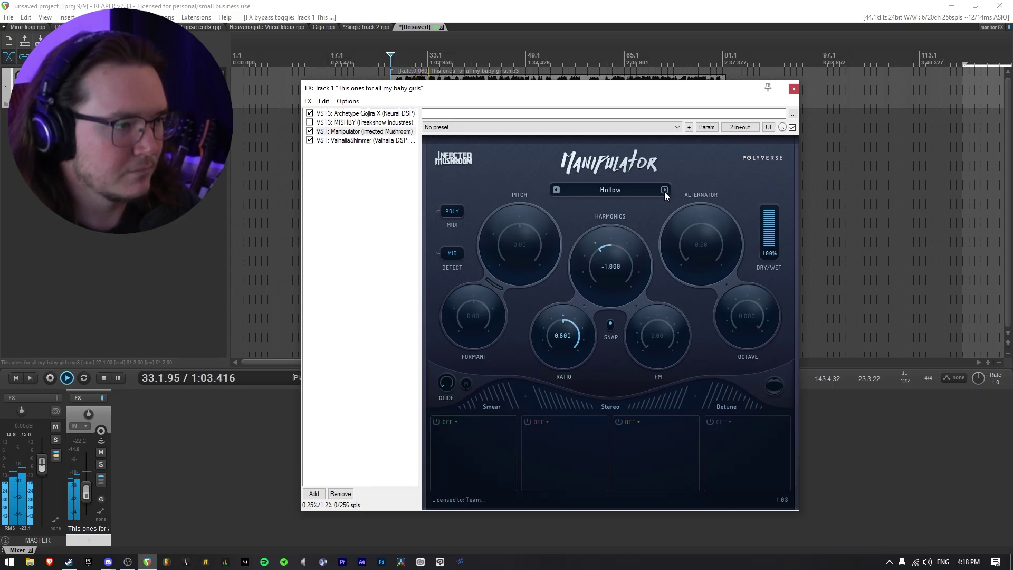
left_click(664, 190)
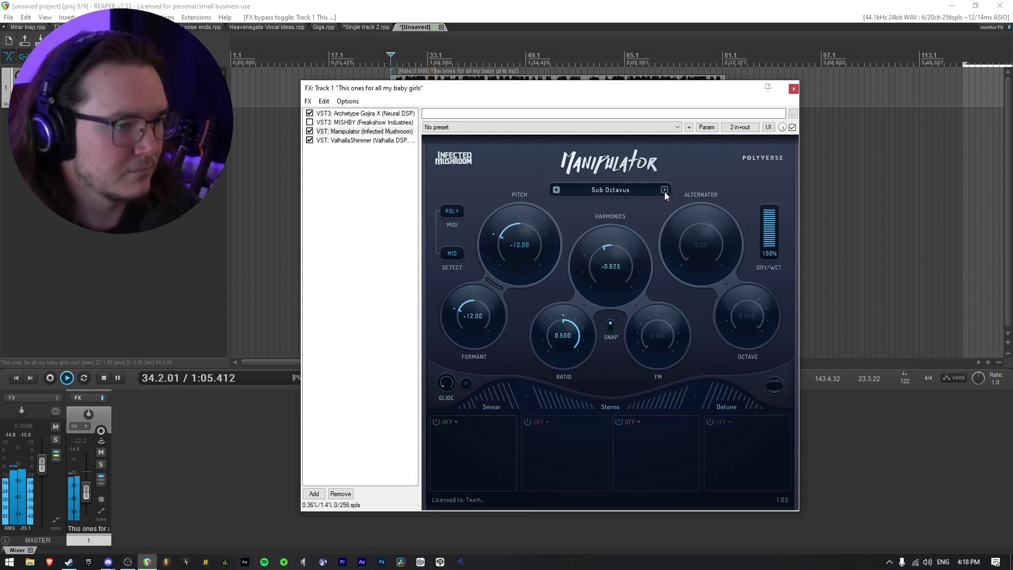
left_click(664, 190)
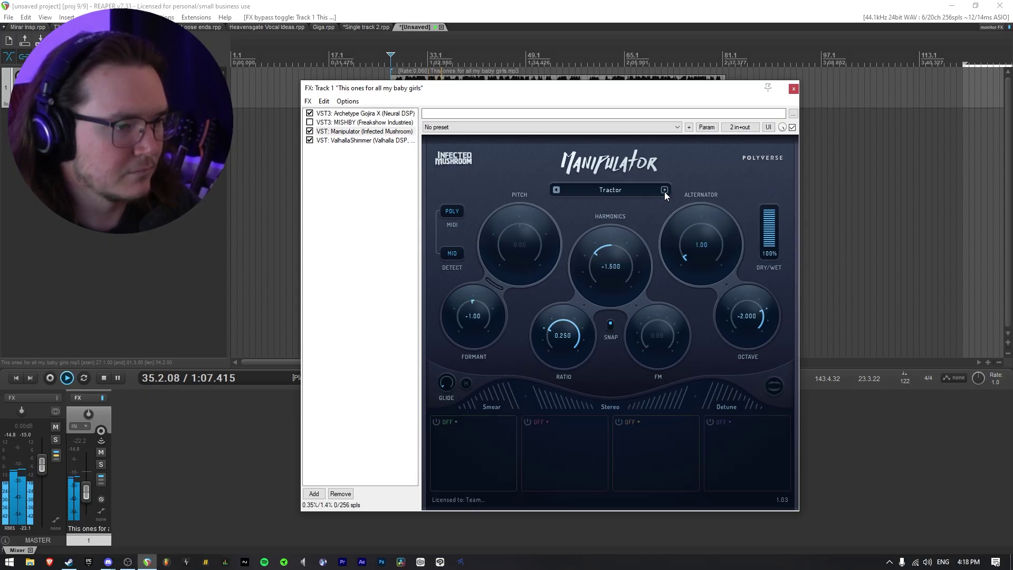
left_click(664, 191)
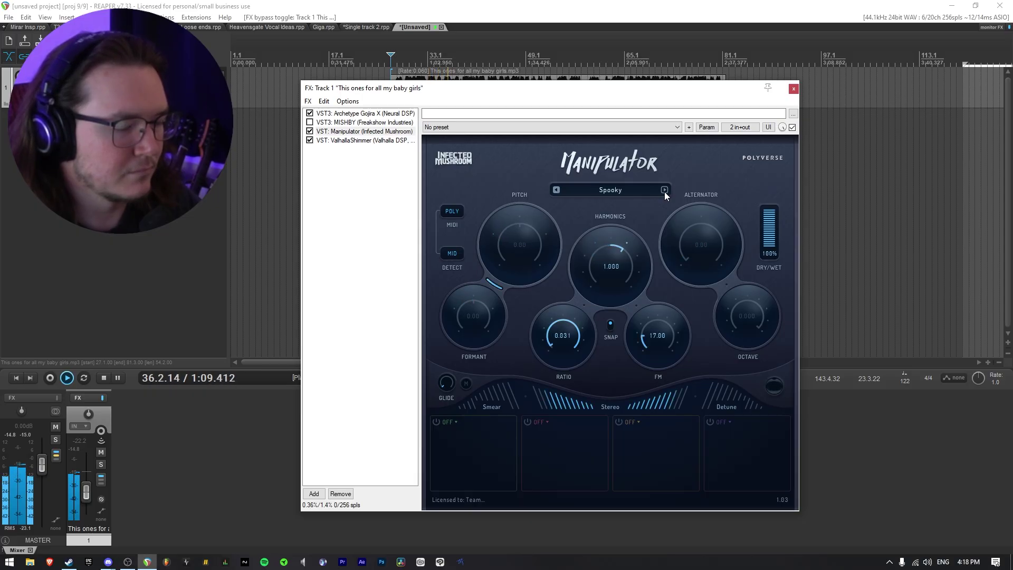
key("space")
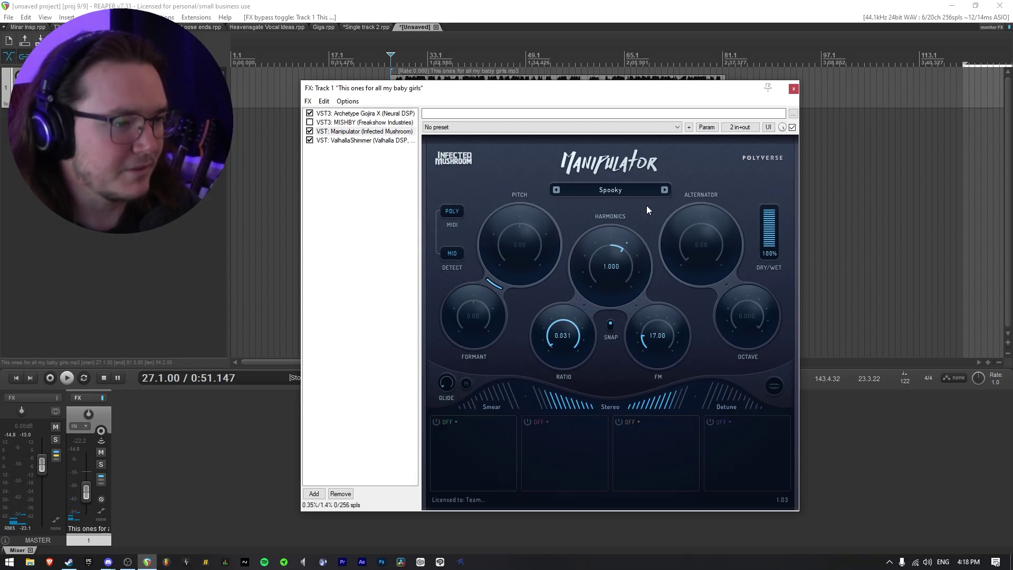
Step: Enable MISHBY in the FX chain and open its interface, moving the FX window up for a full view
left_click(310, 123)
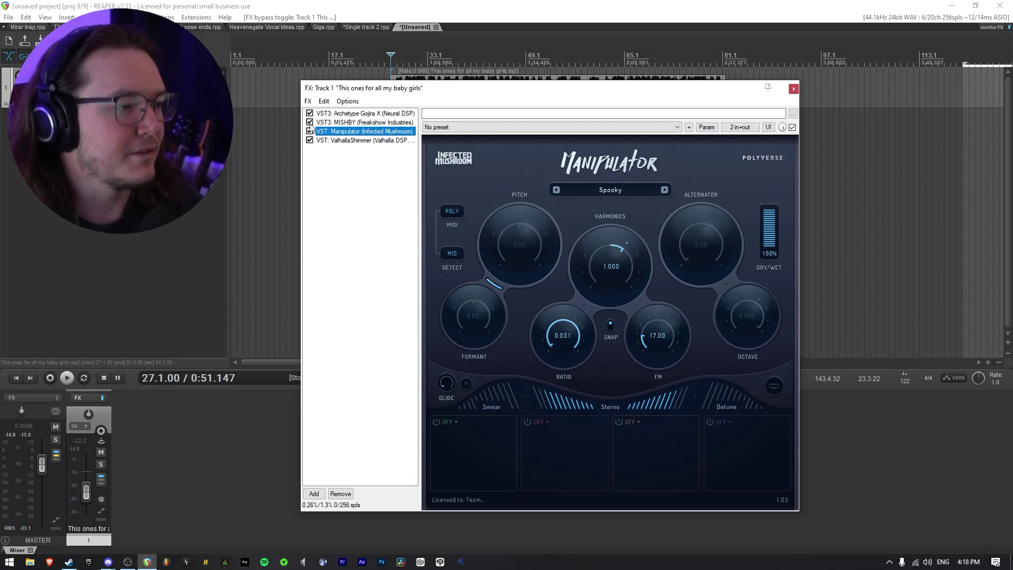
left_click(343, 123)
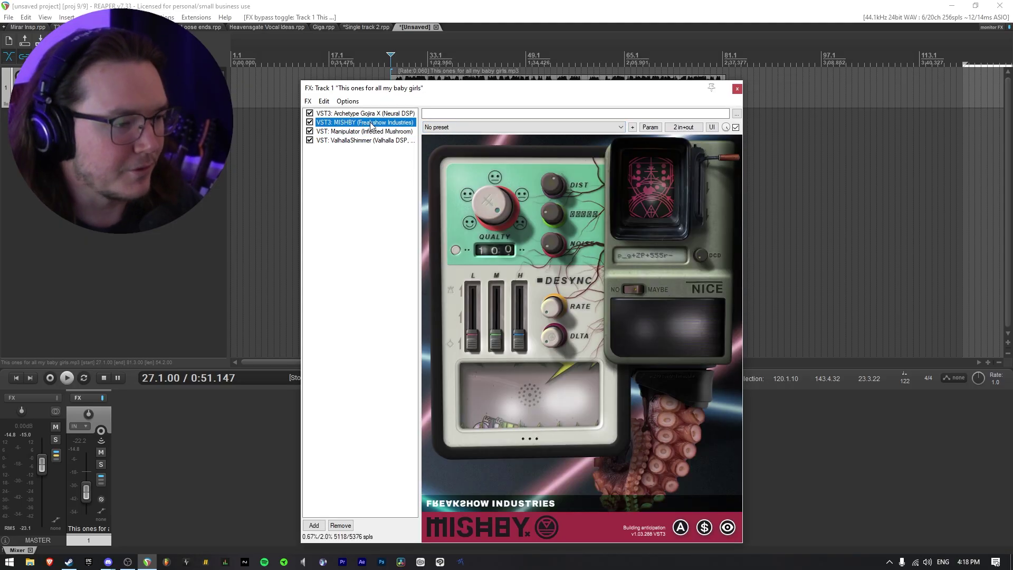
left_click_drag(557, 90, 570, 61)
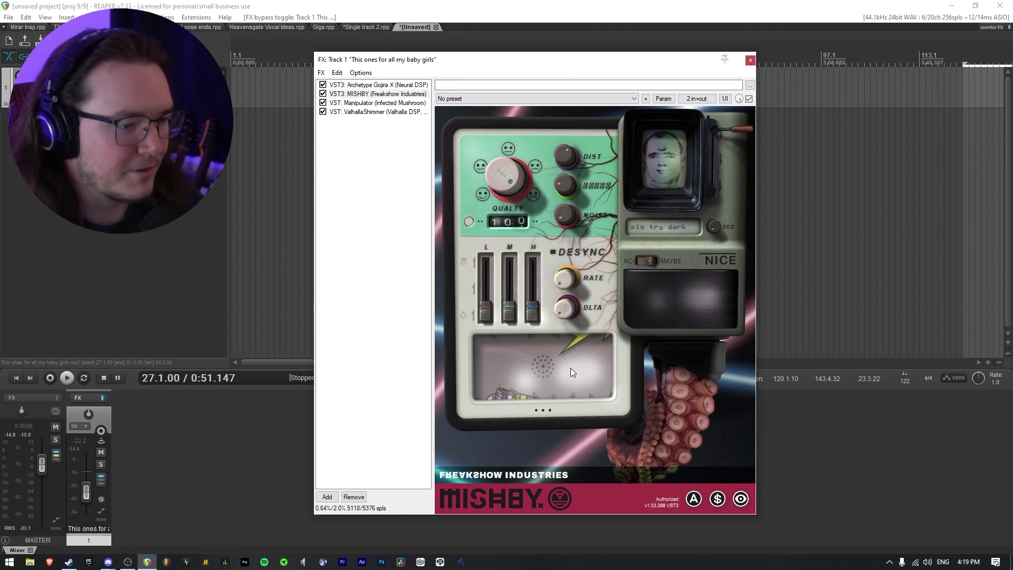
Step: Try MISHBY's DESYNC rate control and compare playback of the stretched clip with the plugin bypassed and enabled
left_click_drag(560, 279, 567, 322)
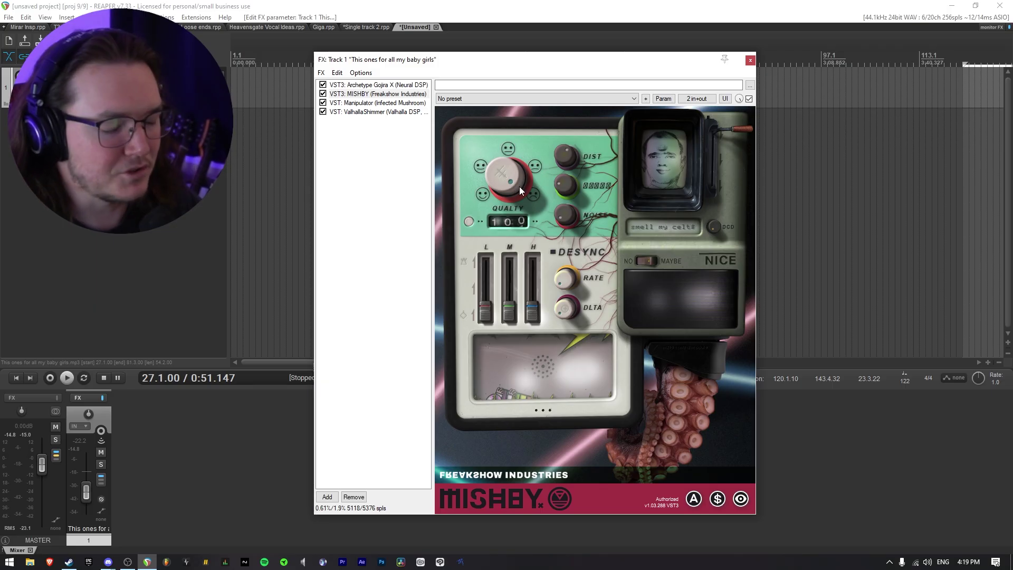
left_click(323, 94)
key("space")
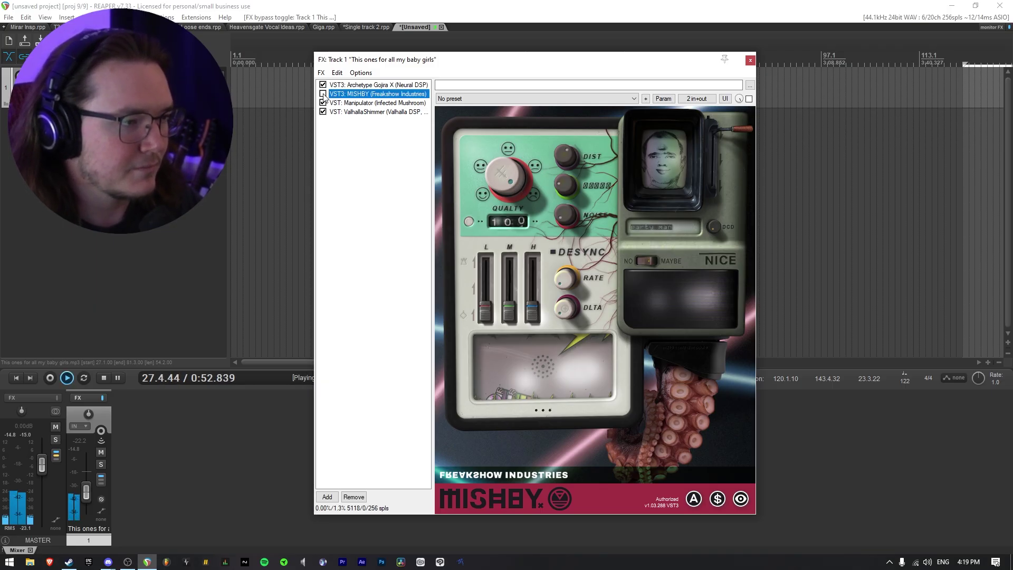
left_click(323, 94)
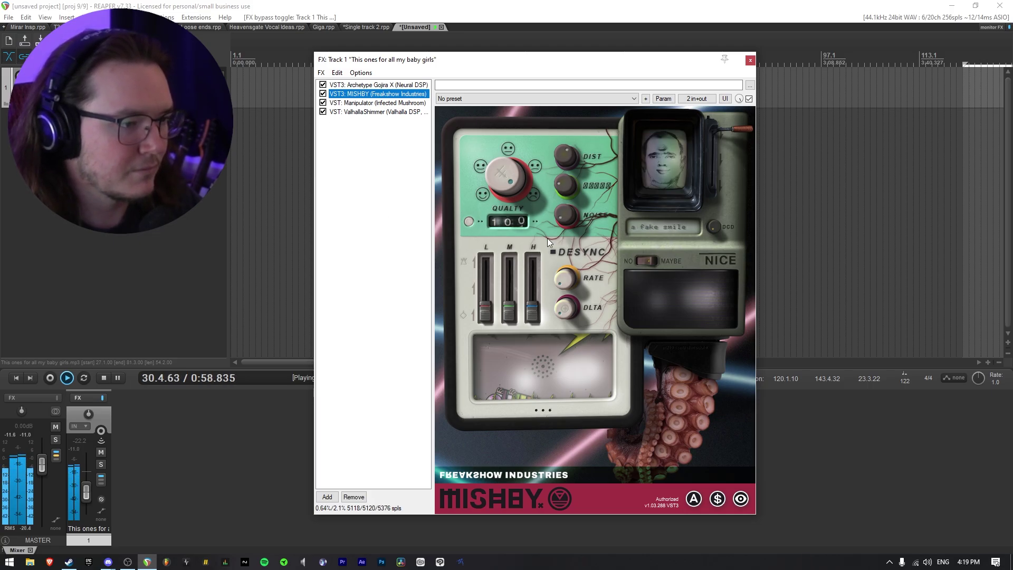
Step: Adjust MISHBY's OCD knob and lower the lever beside the face screen during playback, ending with playback stopped
left_click(717, 228)
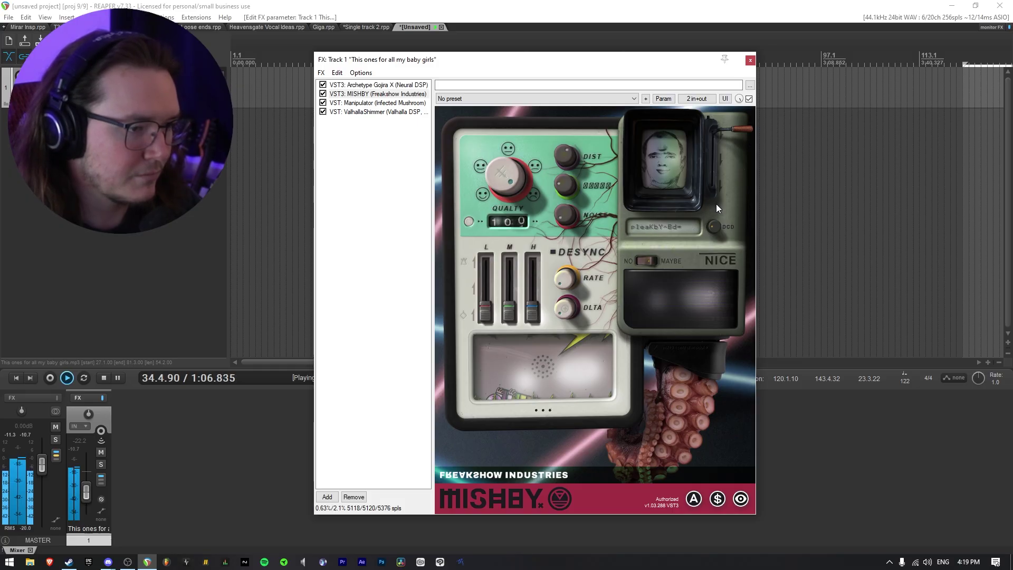
mouse_move(730, 131)
left_mouse_down()
mouse_move(730, 161)
mouse_move(732, 145)
left_mouse_up()
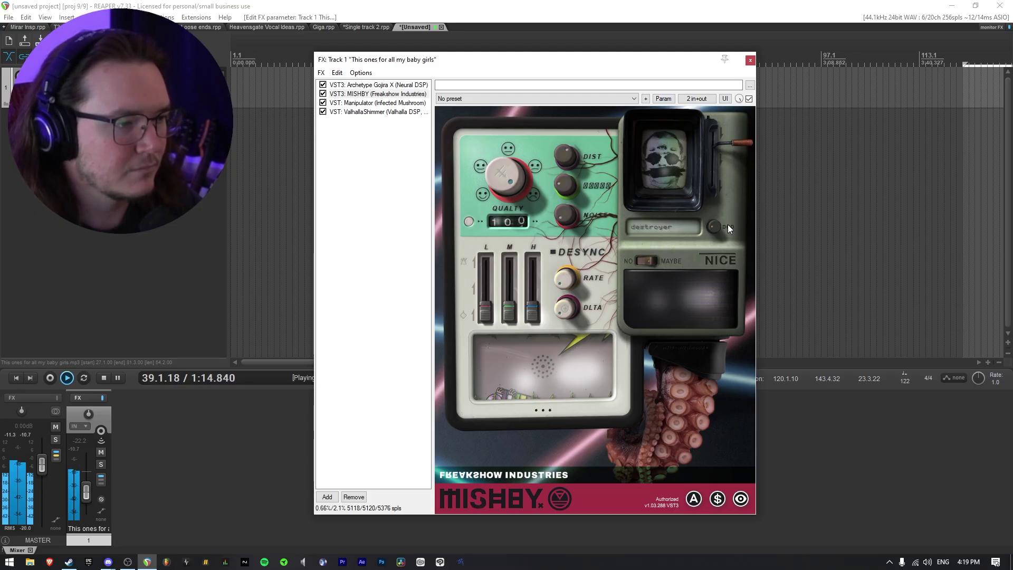
key("space")
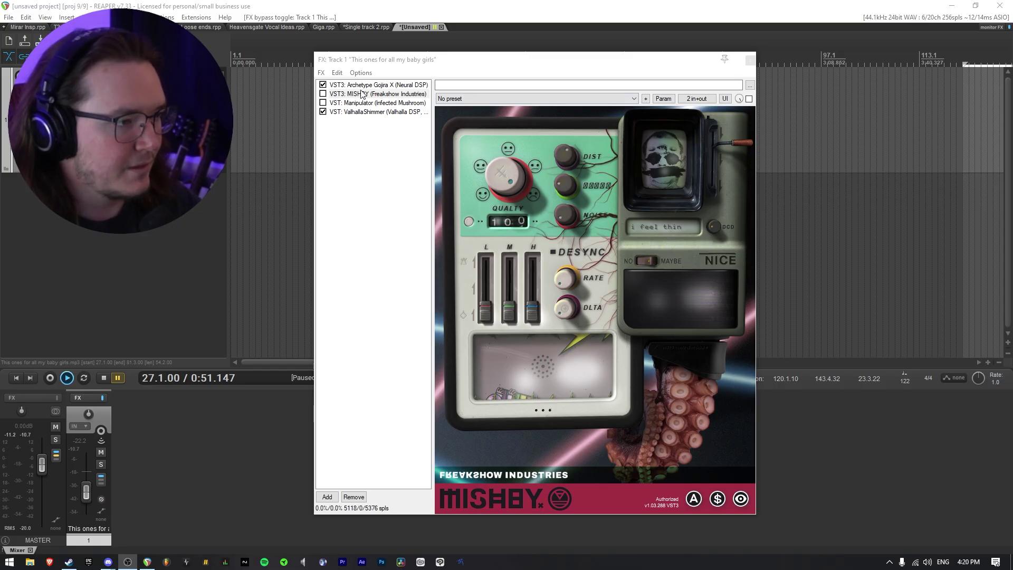
Step: Review ValhallaShimmer's ConcertHall settings in the FX chain and close the FX window
left_click(363, 85)
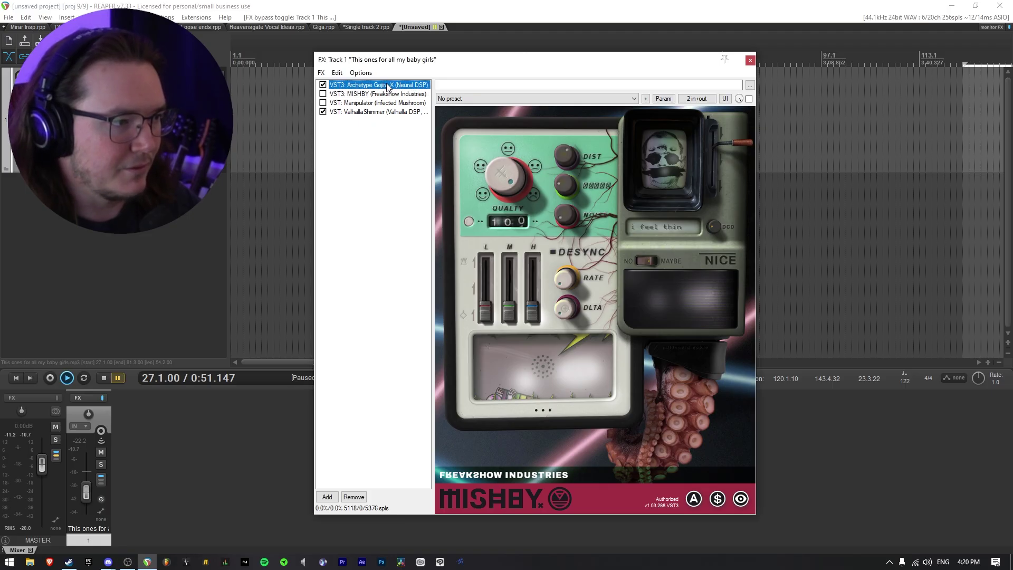
left_click(374, 112)
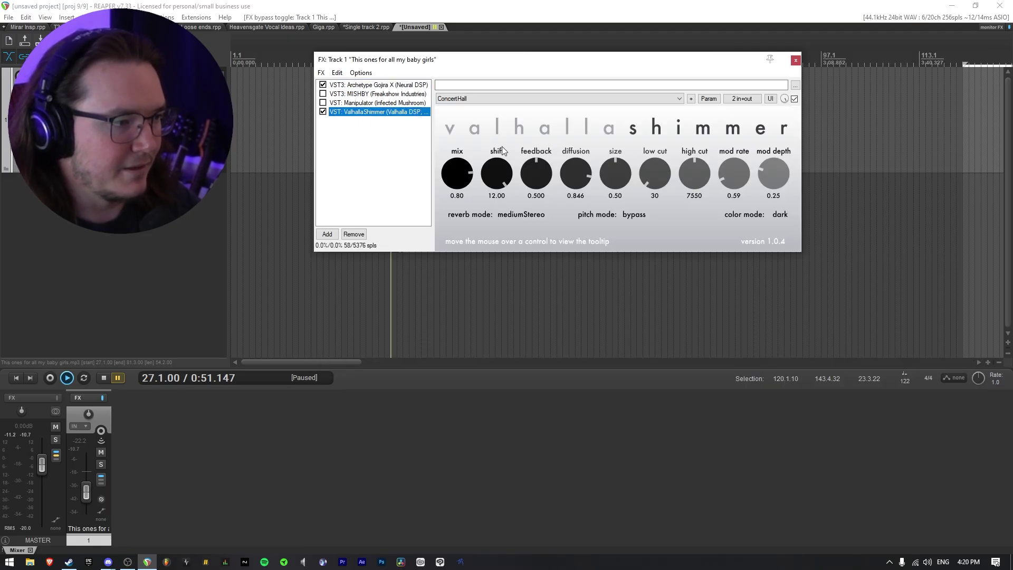
key("Escape")
Step: Audition the stretched clip through the reverb from bar 53 and from further positions along the timeline
left_click(595, 124)
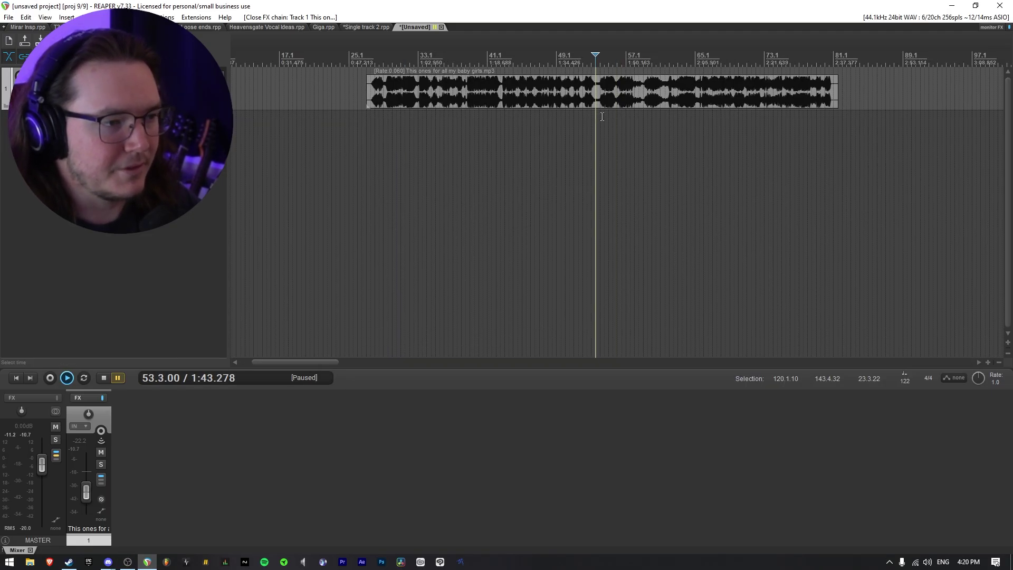
scroll(639, 124, "up", 3)
key("space")
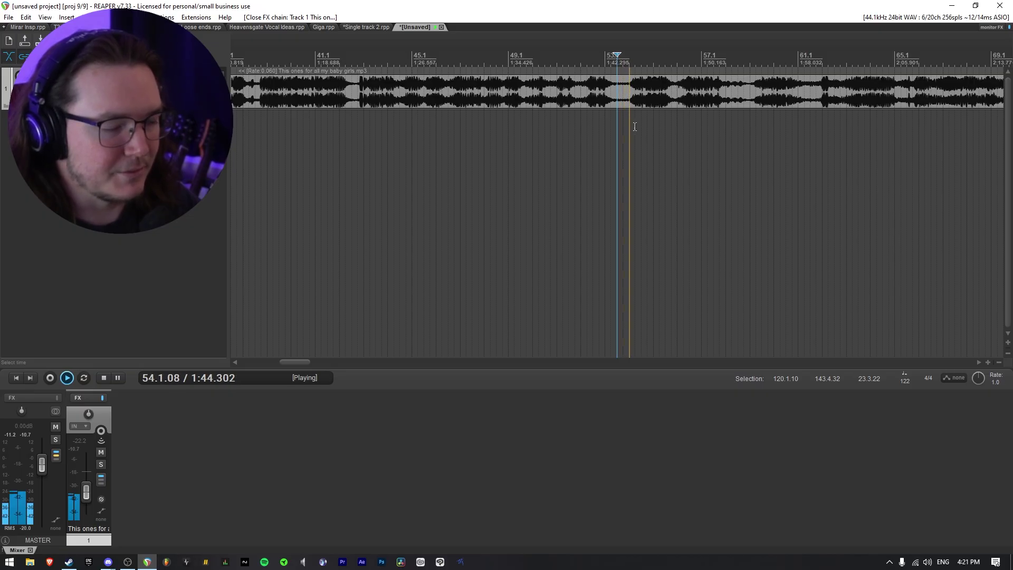
scroll(635, 126, "down", 1)
scroll(635, 127, "down", 1)
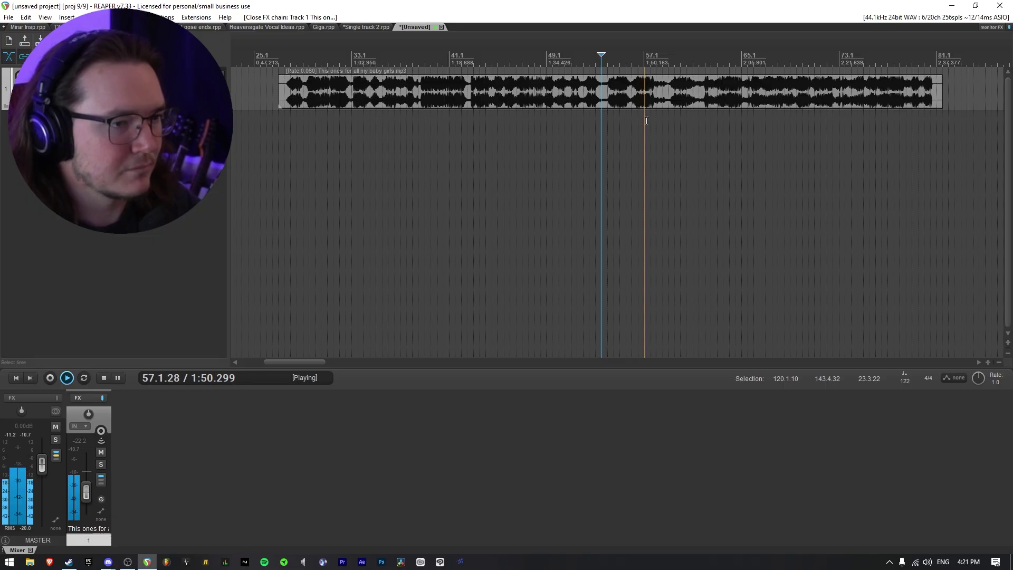
left_click(673, 119)
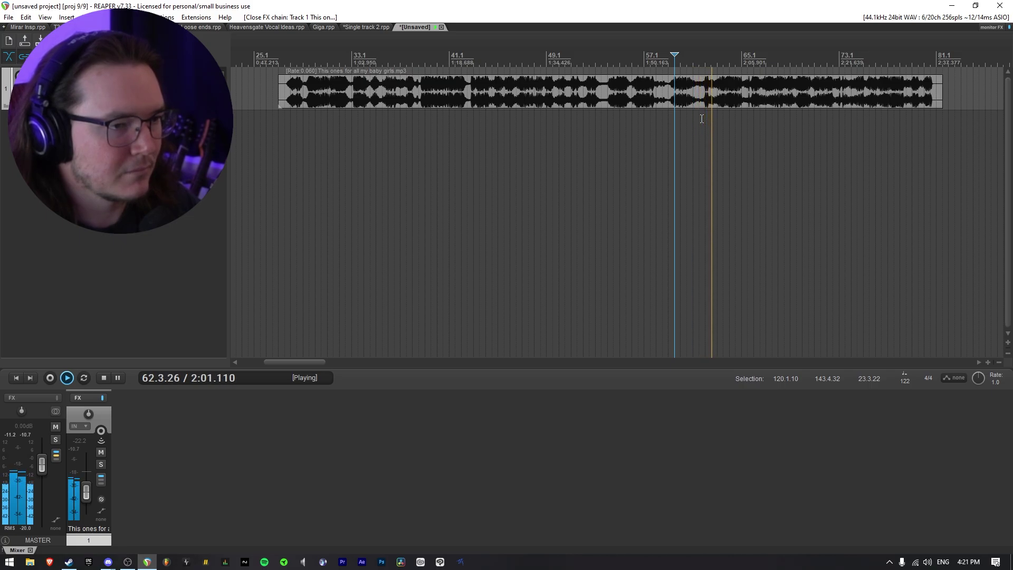
scroll(702, 119, "down", 3)
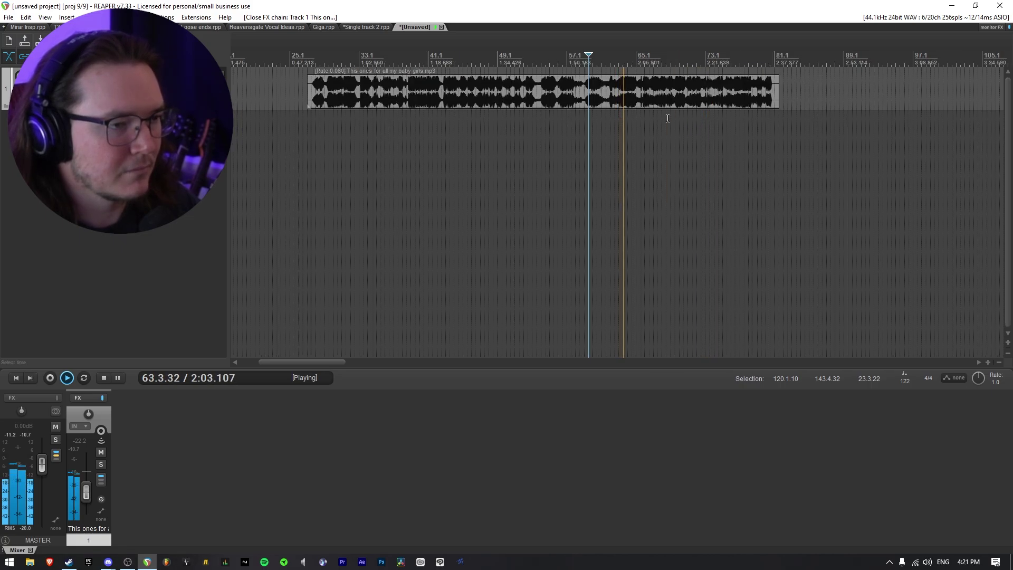
left_click(640, 114)
key("space")
Step: Stretch the clip to a playback rate of 0.024, and extend it several times longer in another pass
scroll(707, 106, "down", 2)
left_click_drag(717, 99, 1005, 103)
scroll(560, 96, "down", 3)
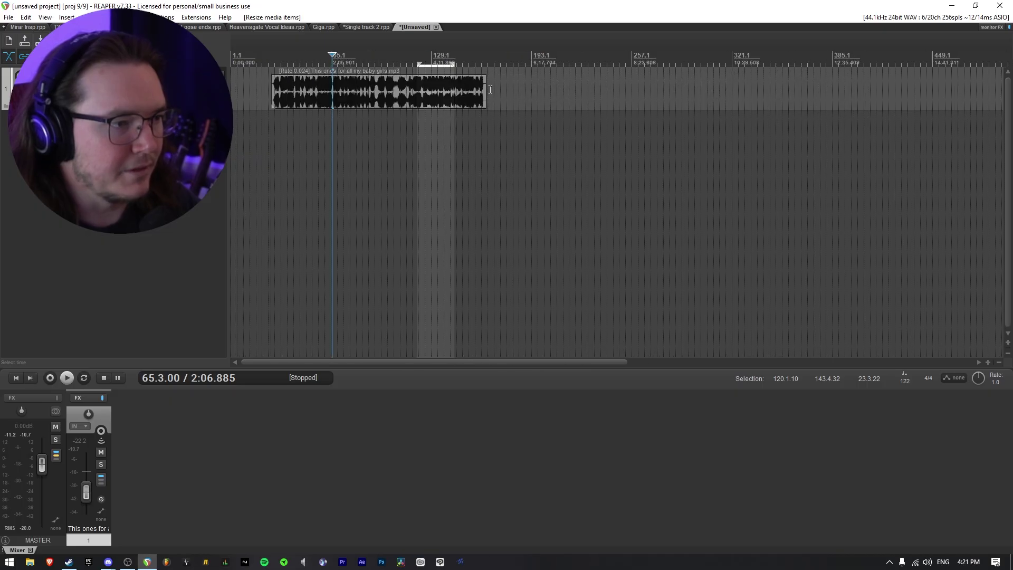
left_click_drag(486, 91, 961, 101)
scroll(714, 139, "down", 3)
Step: Audition the extremely stretched clip section at rate 0.006, playing from position 33.3 near its start
scroll(538, 135, "up", 2)
left_click(418, 124)
scroll(675, 121, "up", 3)
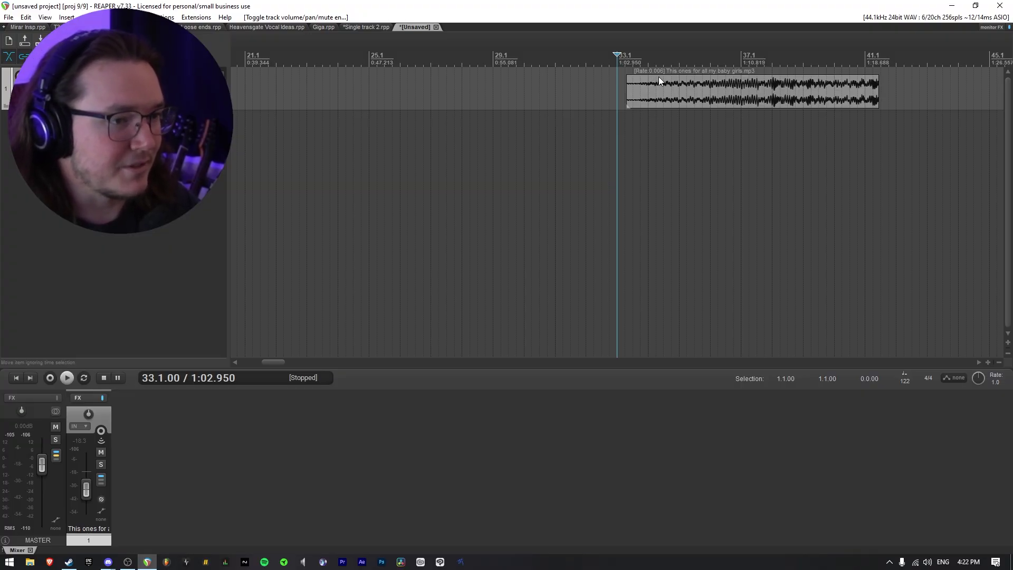
left_click(633, 99)
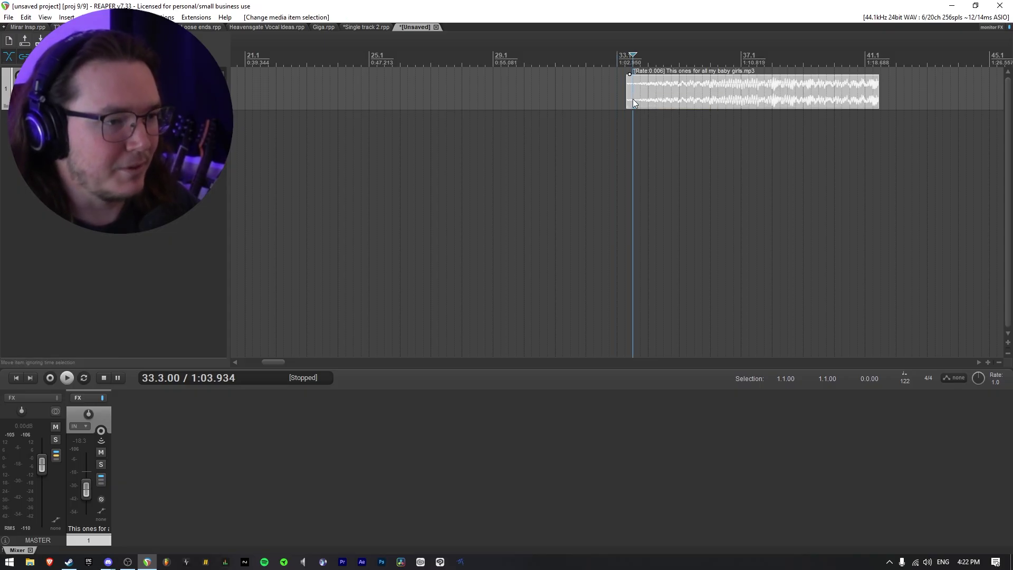
left_click(671, 126)
key("space")
left_click(632, 126)
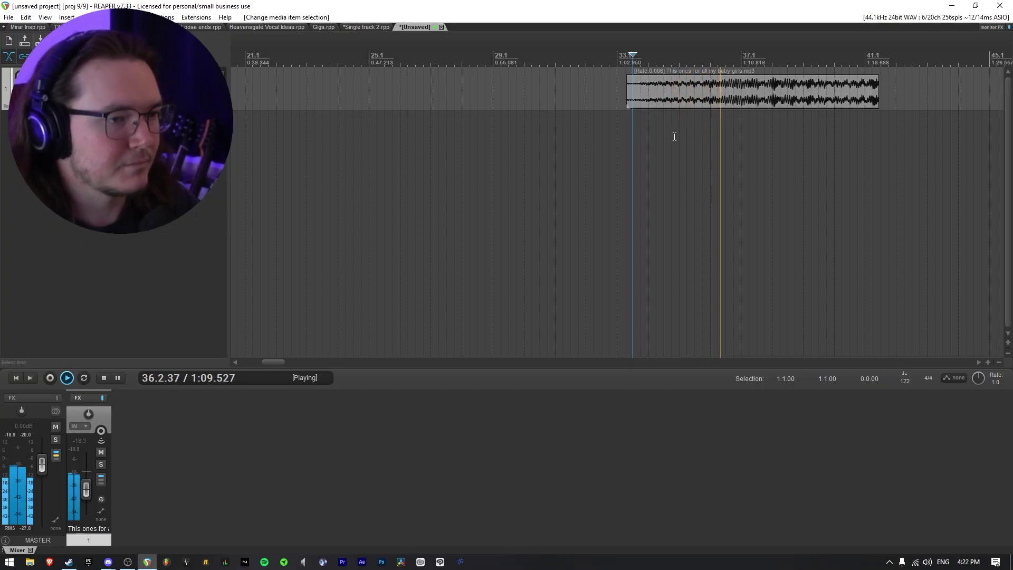
scroll(675, 137, "down", 2)
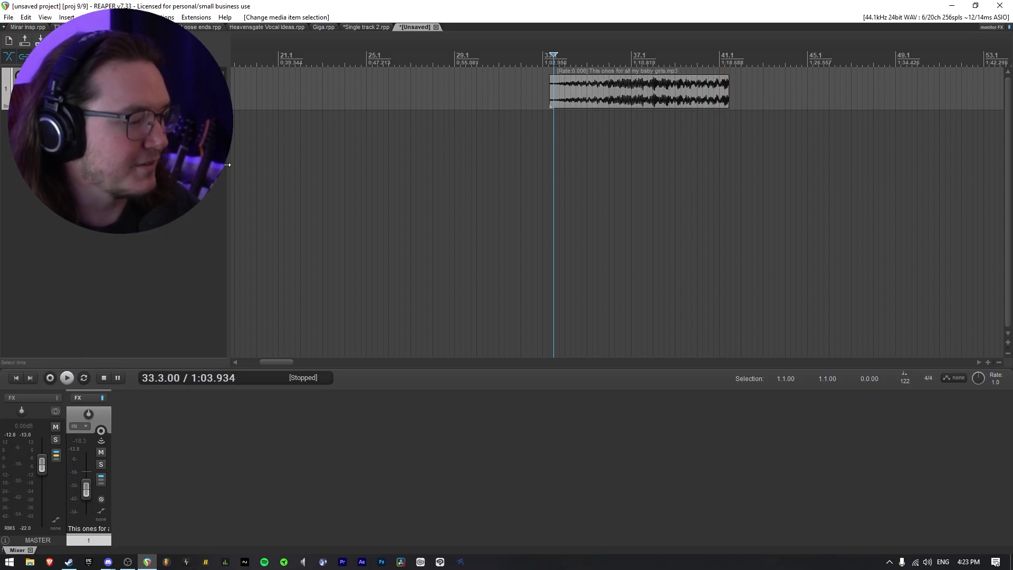
Step: Switch to the Single track 2 project and examine where its 0.006-rate clip starts against the guitar tracks
key("ctrl+shift+Tab")
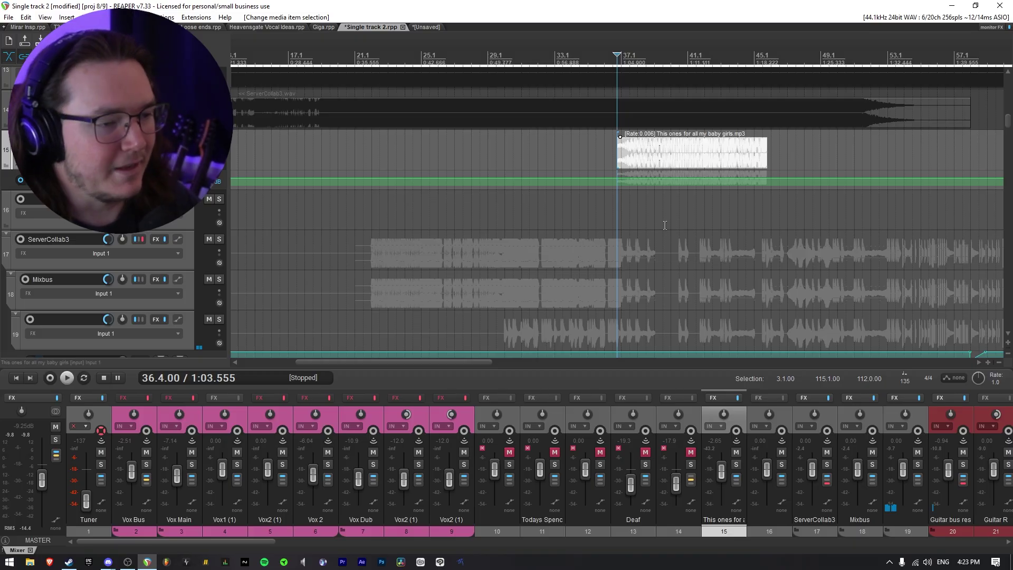
scroll(661, 225, "up", 5)
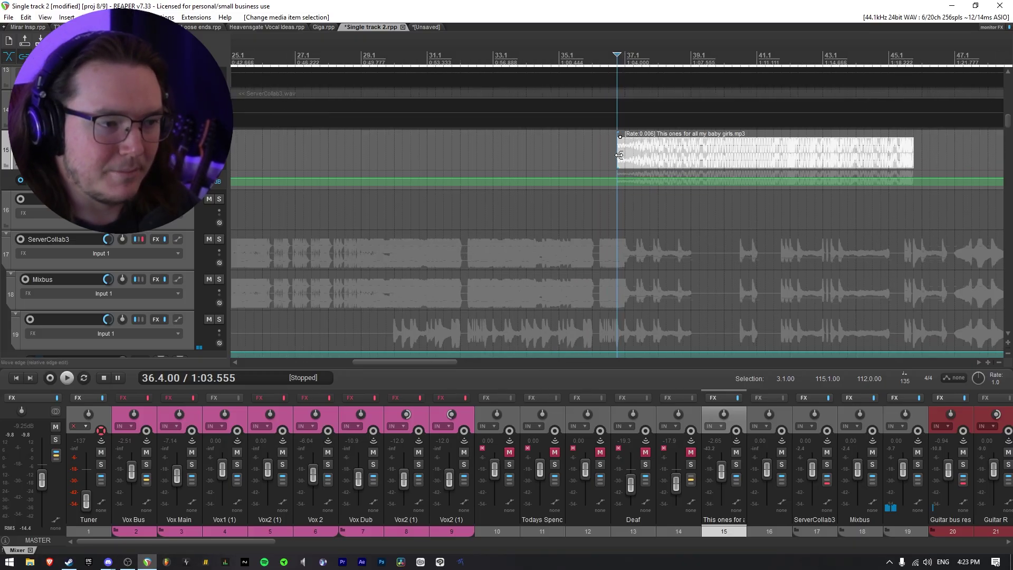
left_click(677, 227)
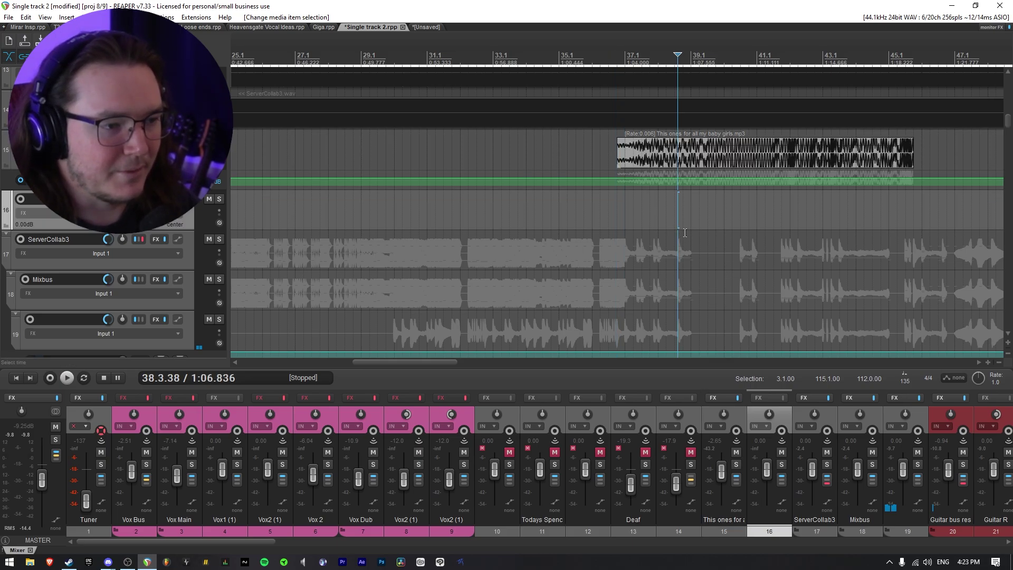
left_click(619, 155)
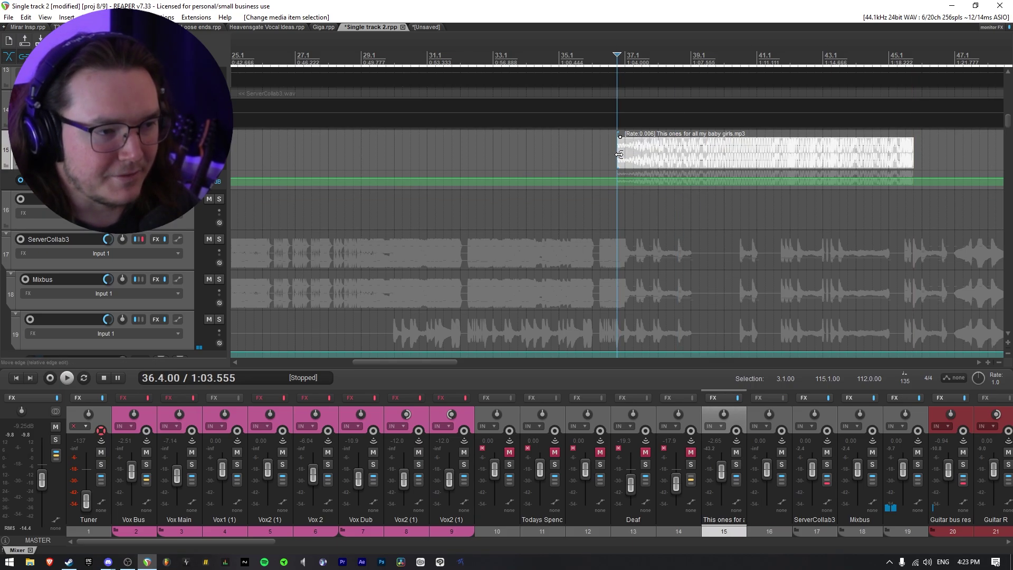
Step: Raise the master volume to -2.27 dB and play the full mix from position 36.2
left_click(598, 212)
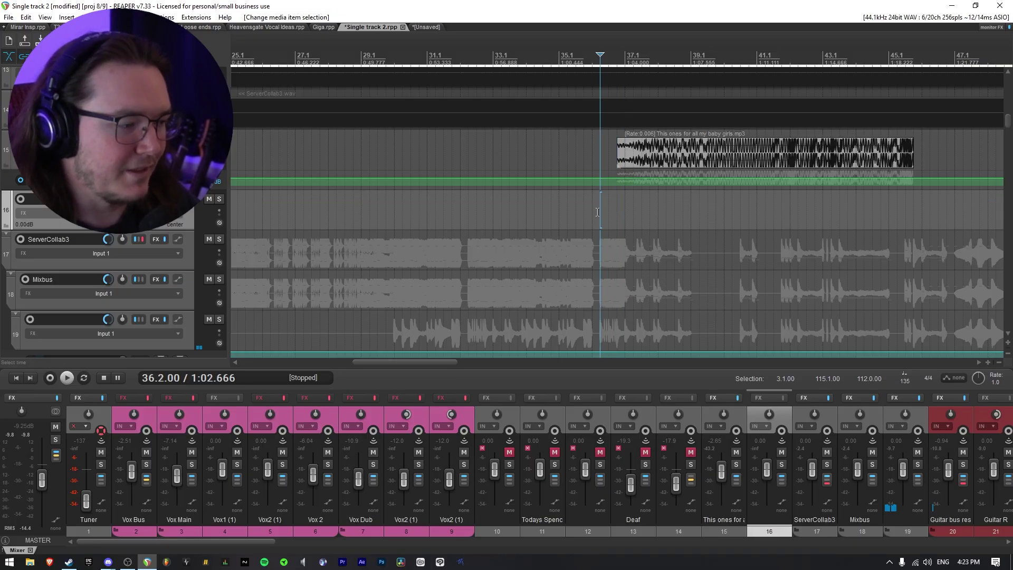
scroll(611, 259, "down", 5)
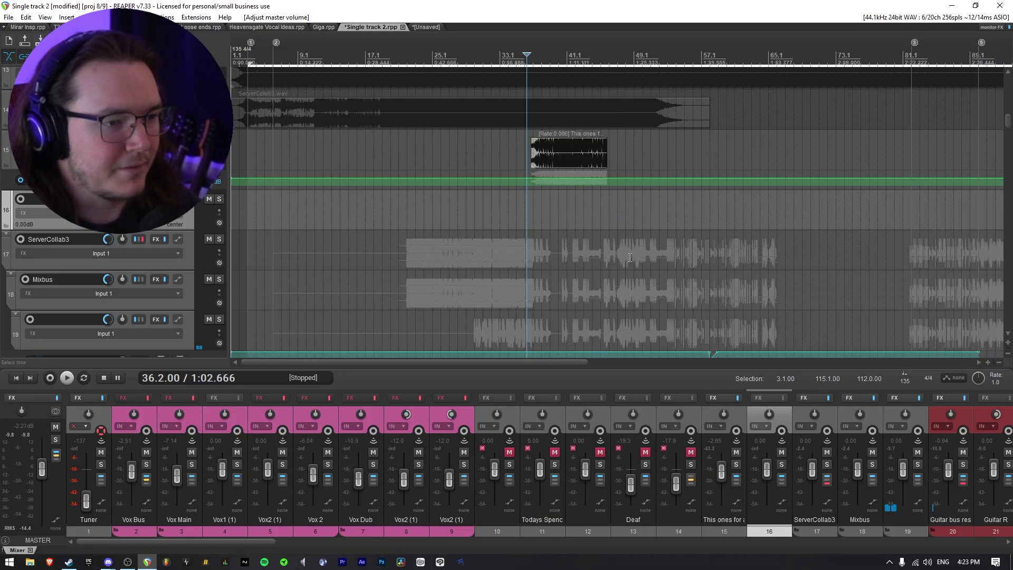
scroll(653, 255, "up", 3)
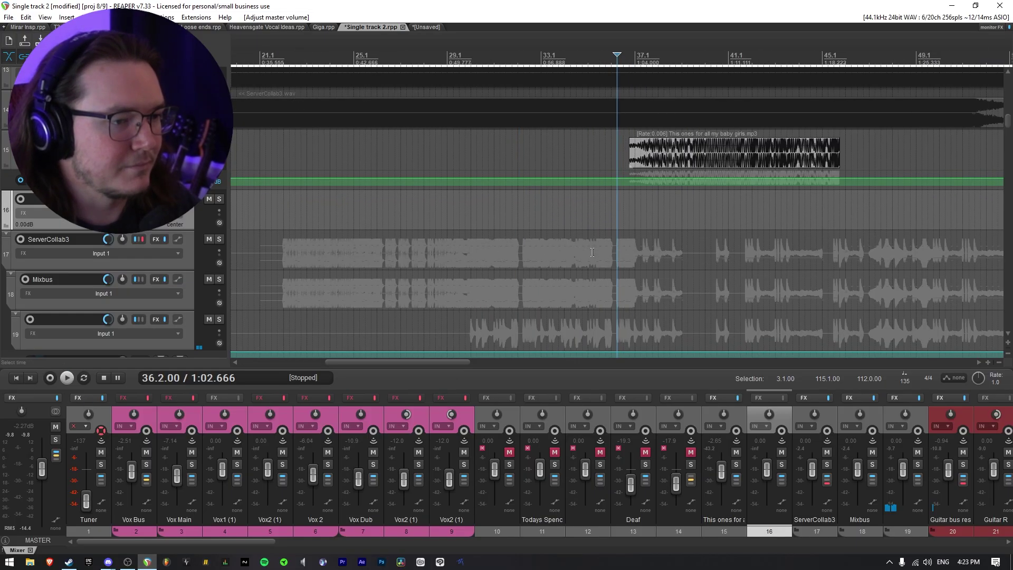
key("space")
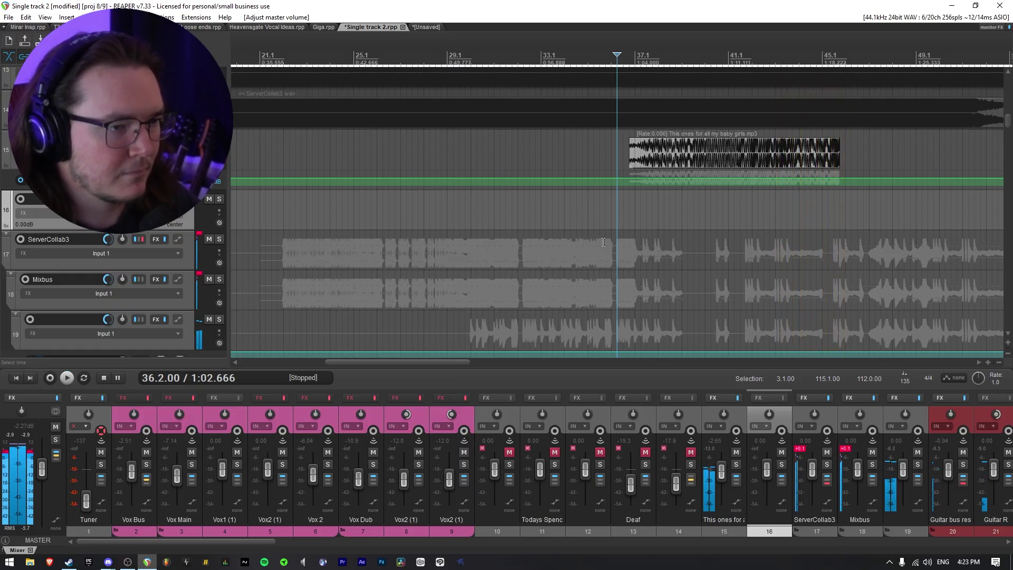
Step: Solo the stretched clip's track 15 and audition the ambient texture by itself
key("F6")
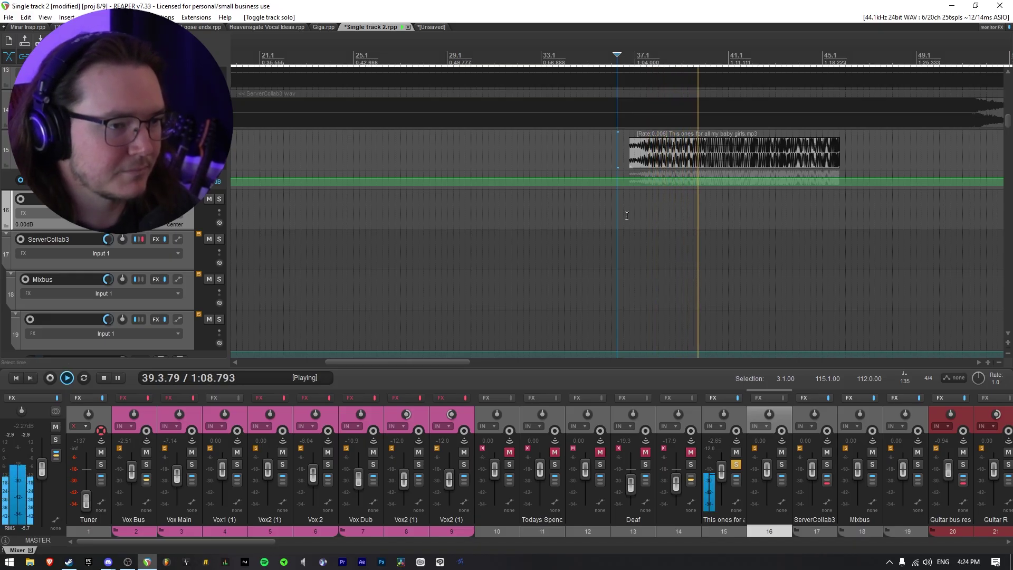
scroll(655, 232, "down", 2)
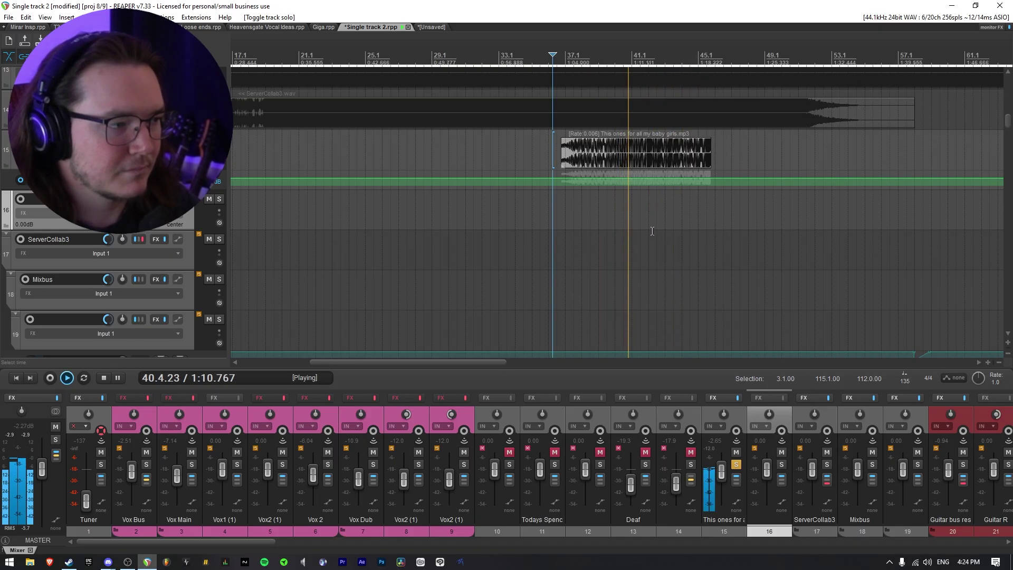
scroll(655, 232, "down", 2)
key("space")
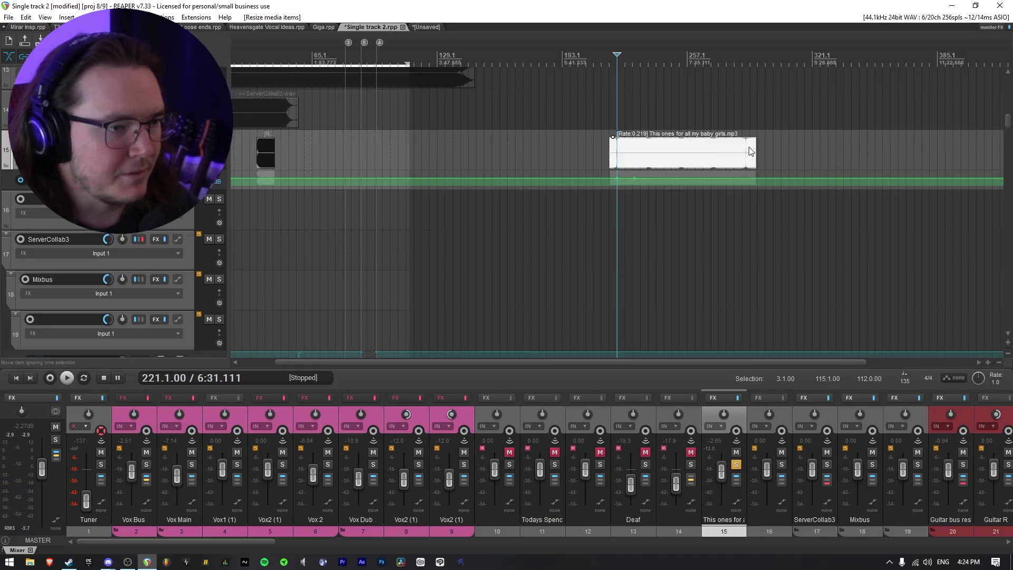
Step: Loop-extend the 0.219-rate clip copy to about bar 390, and compress it to a playback rate of 1.688
left_click_drag(753, 155, 837, 160)
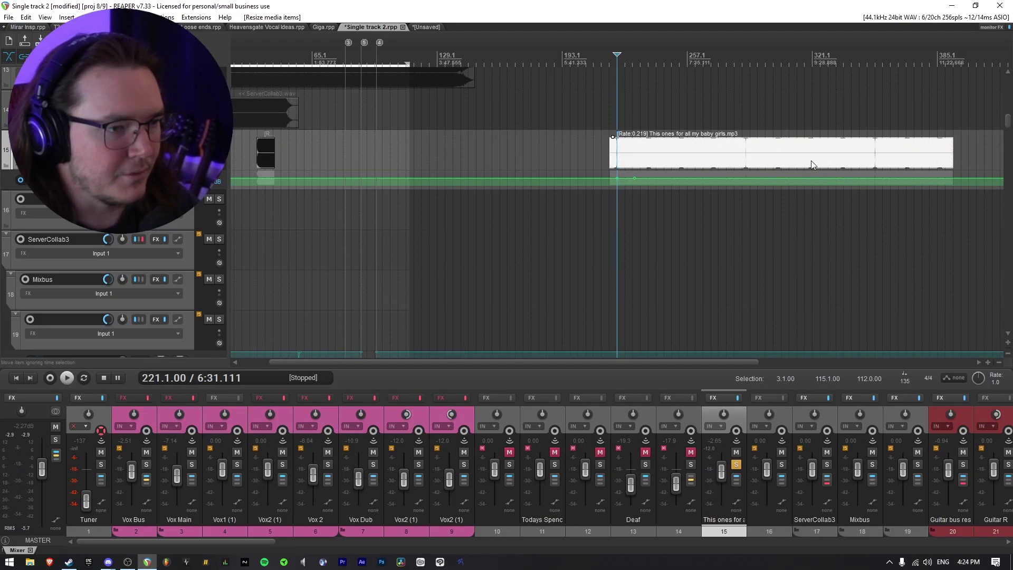
left_click_drag(954, 155, 656, 156)
scroll(718, 161, "up", 5)
scroll(744, 161, "up", 3)
scroll(845, 156, "down", 1)
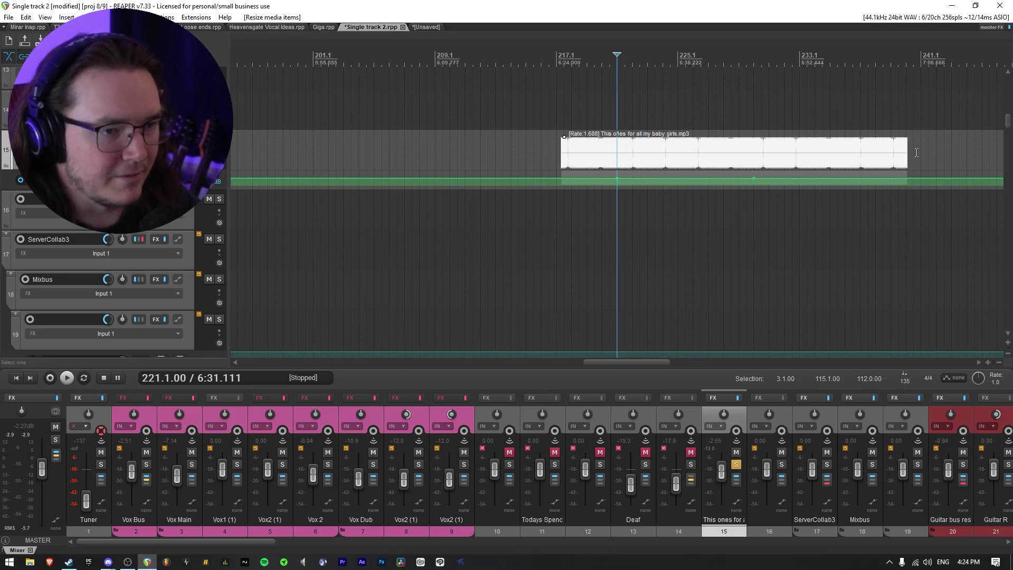
Step: Shorten the clip copy to a brief section from about bar 218 to 221, and place the edit cursor at bar 218
left_click_drag(909, 154, 395, 156)
left_click_drag(331, 156, 345, 155)
left_click(346, 108)
Step: Bypass the FX on track 15 and play the original 1.006-rate clip from bar 218
scroll(741, 189, "up", 4)
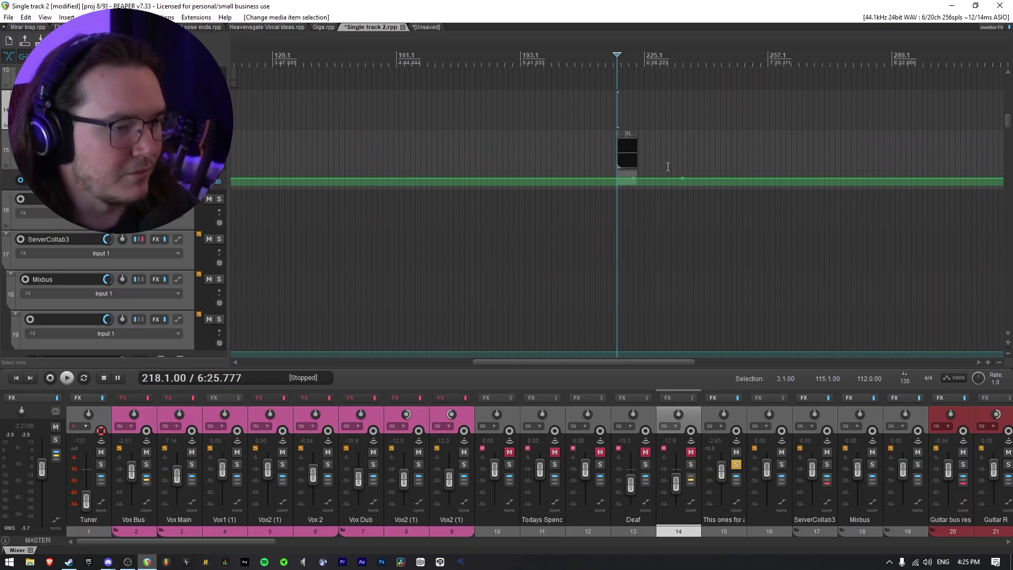
scroll(717, 193, "up", 2)
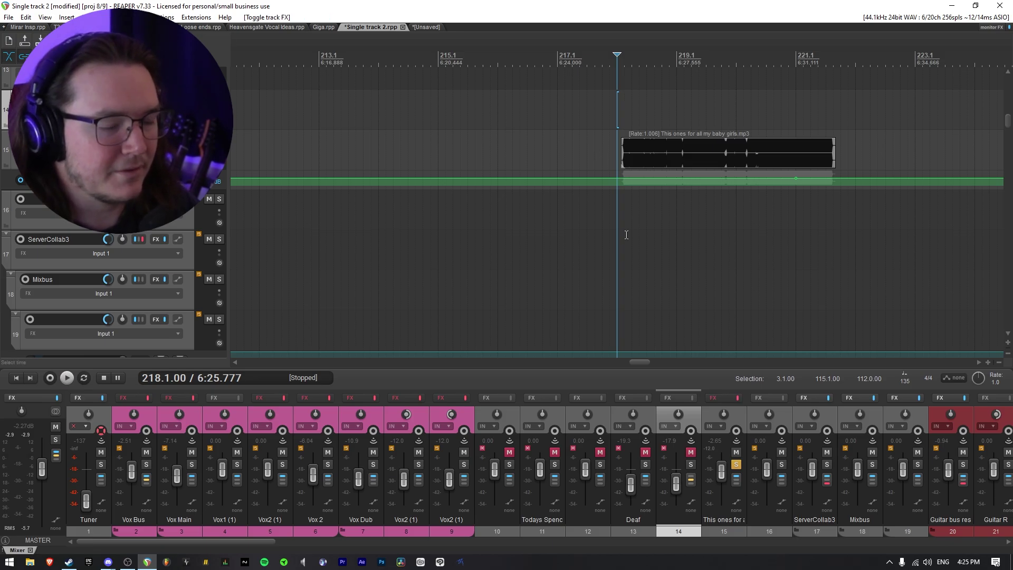
key("space")
scroll(626, 235, "down", 4)
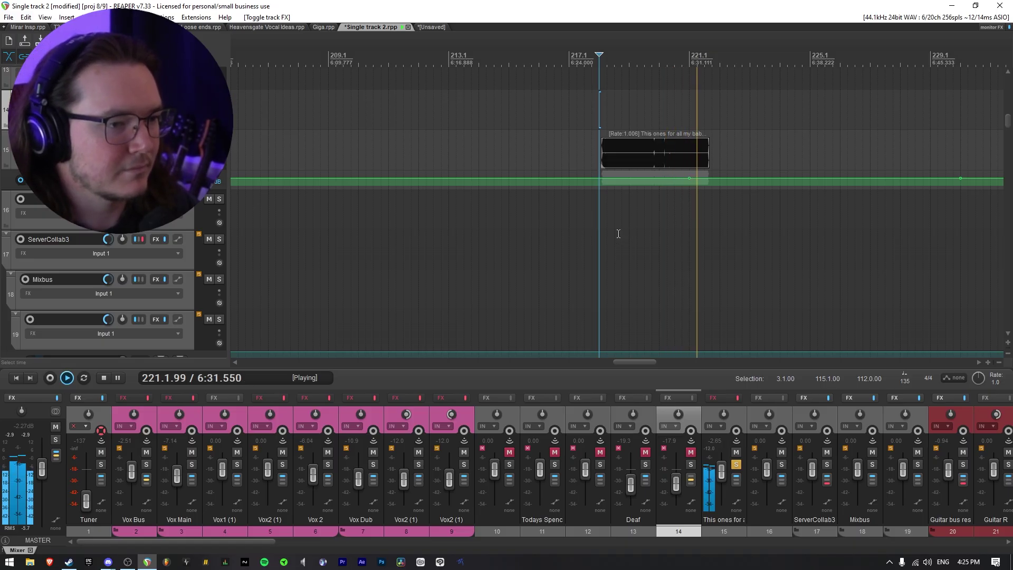
left_click(619, 234)
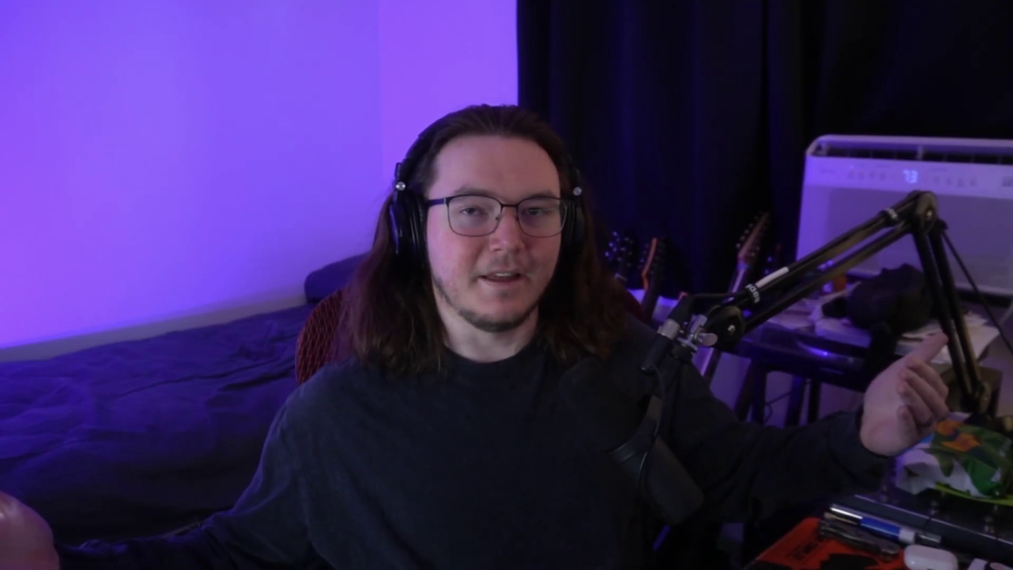